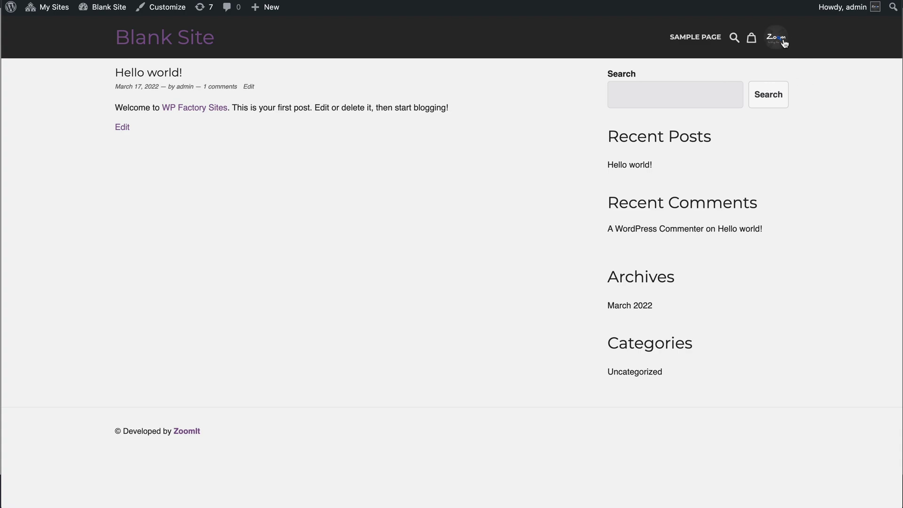
Open the login popup and dismiss the already-logged-in notice, reaching the admin Themes page
left_click(784, 43)
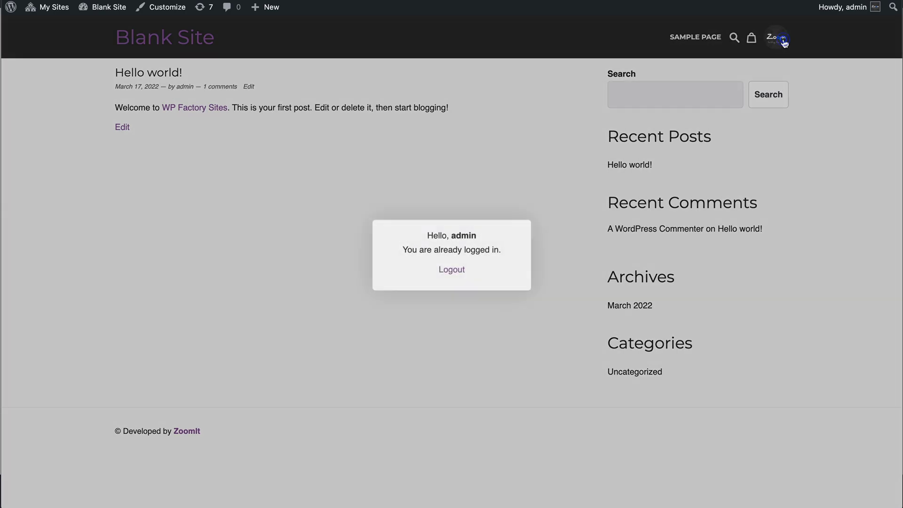
left_click(521, 185)
left_click(772, 38)
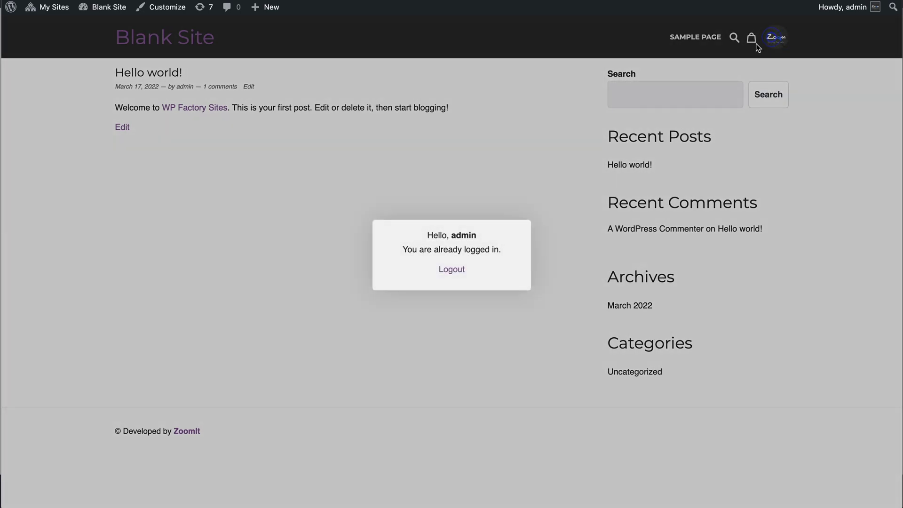
left_click(564, 168)
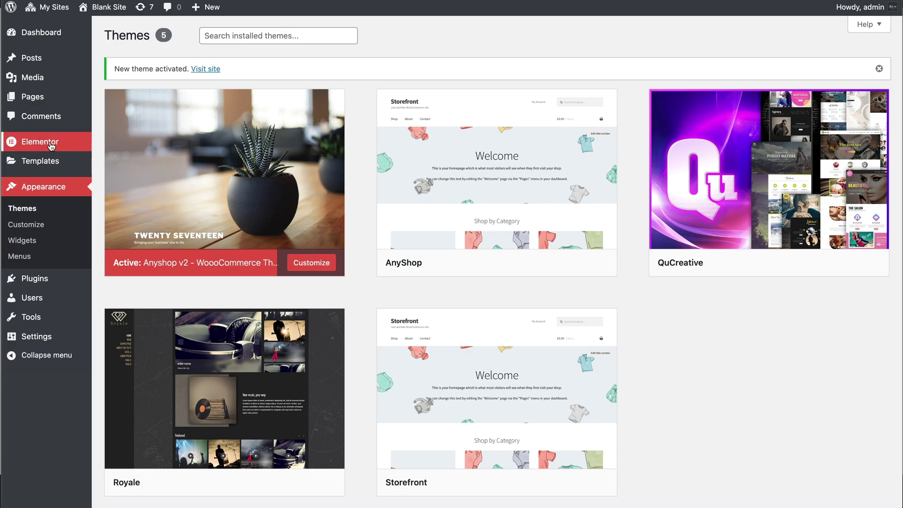
Activate BuddyPress, close its welcome popup, and review the installed Plugins list
left_click(35, 281)
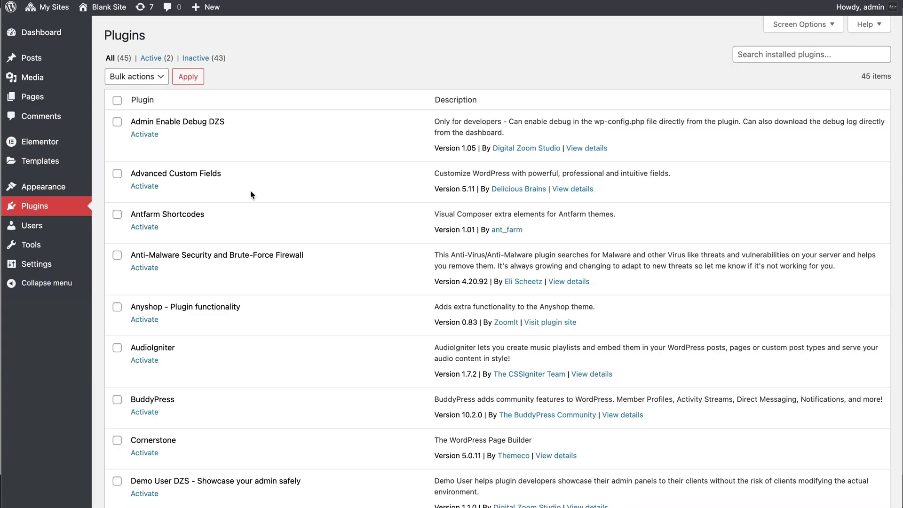
scroll(178, 263, "down", 4)
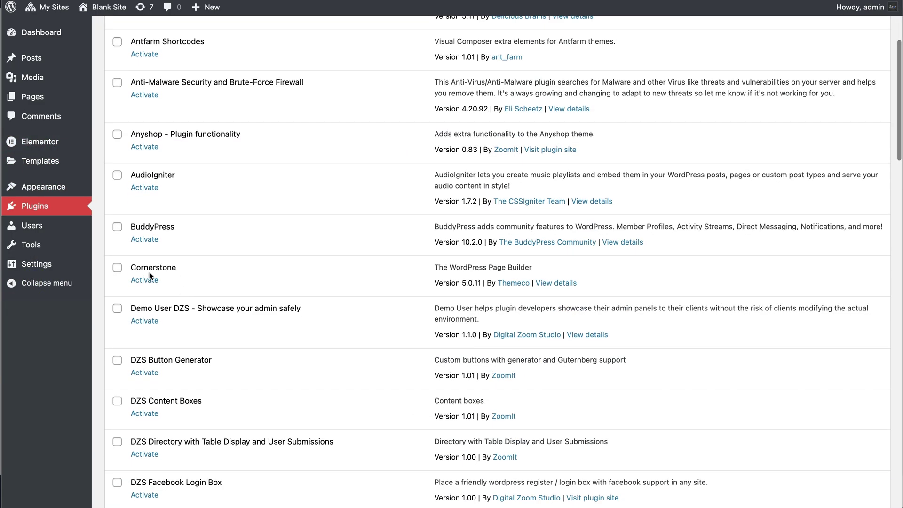
left_click(143, 239)
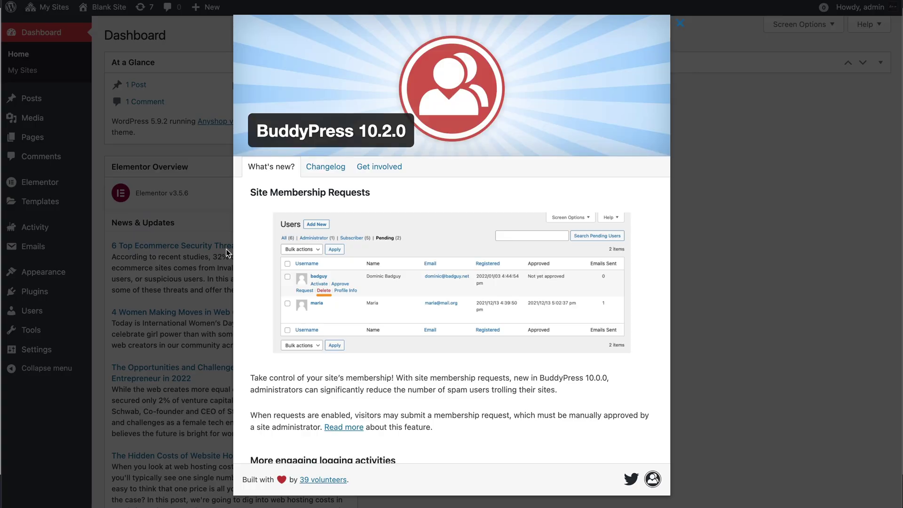
left_click(699, 334)
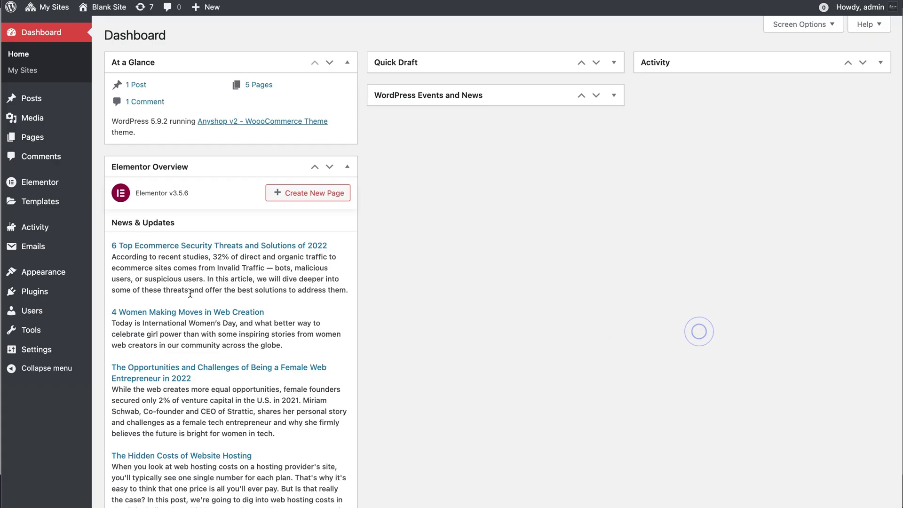
left_click(62, 295)
scroll(334, 287, "down", 15)
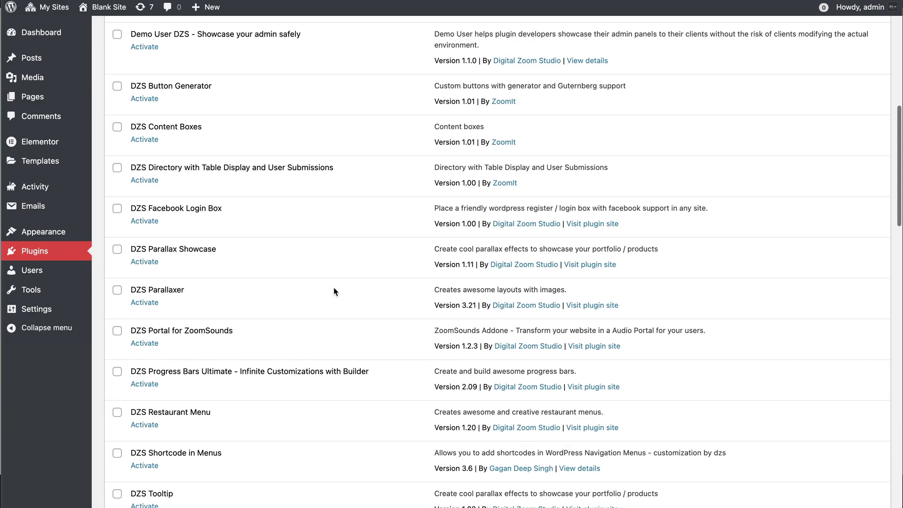
scroll(317, 284, "down", 15)
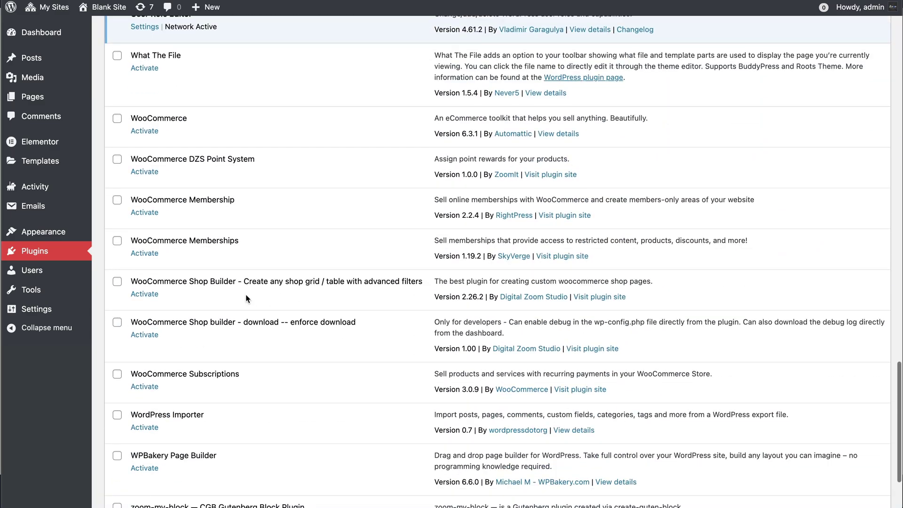
scroll(246, 294, "up", 10)
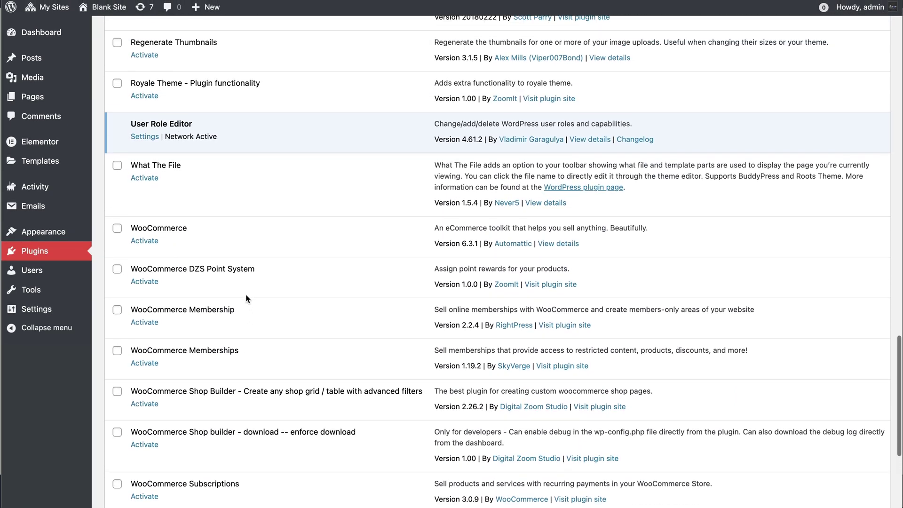
scroll(246, 295, "up", 10)
scroll(246, 298, "down", 4)
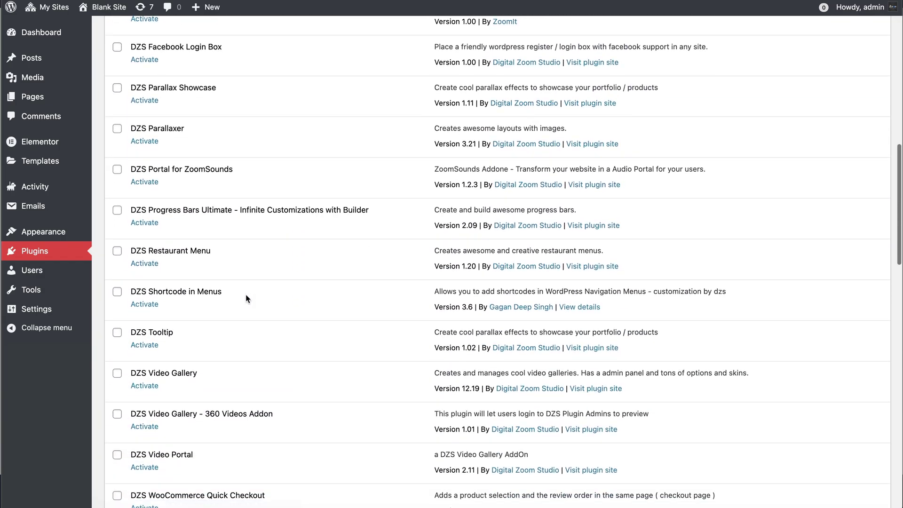
scroll(162, 264, "down", 4)
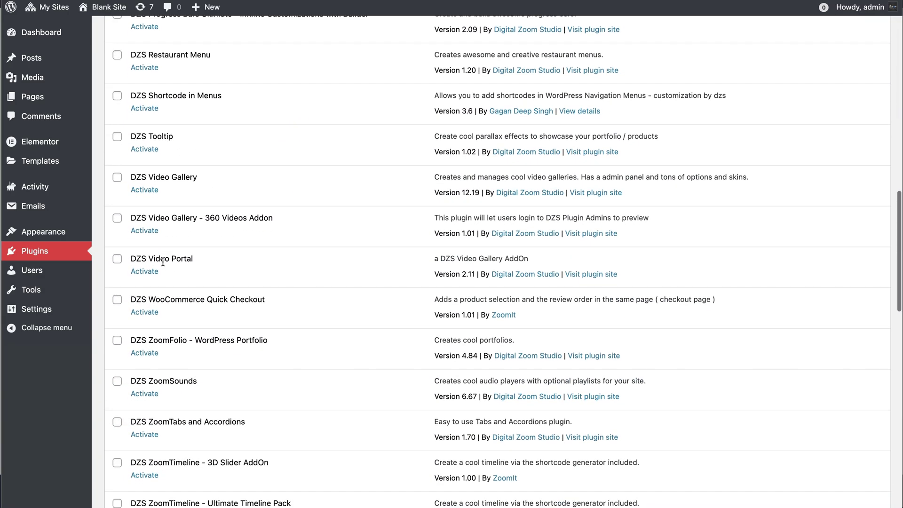
Activate the DZS ZoomSounds plugin and close its welcome popup
left_click(146, 282)
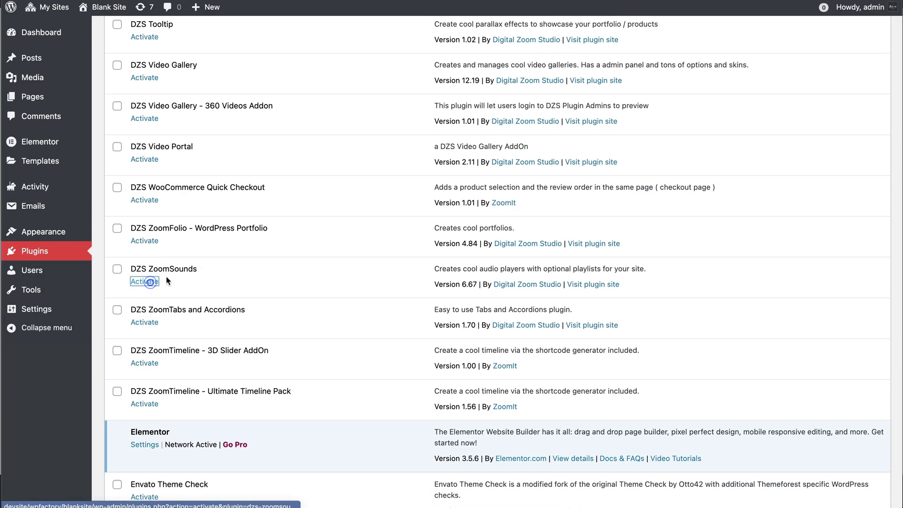
scroll(246, 272, "down", 4)
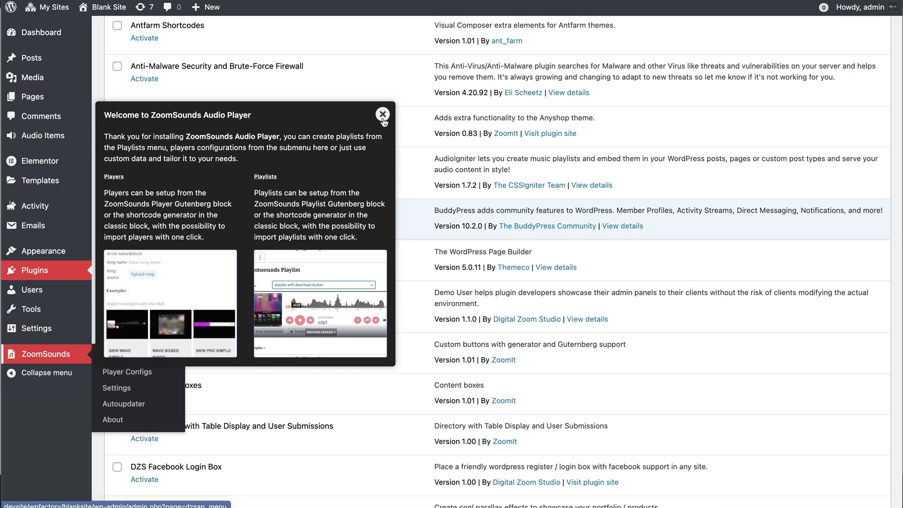
left_click(382, 114)
scroll(367, 263, "down", 8)
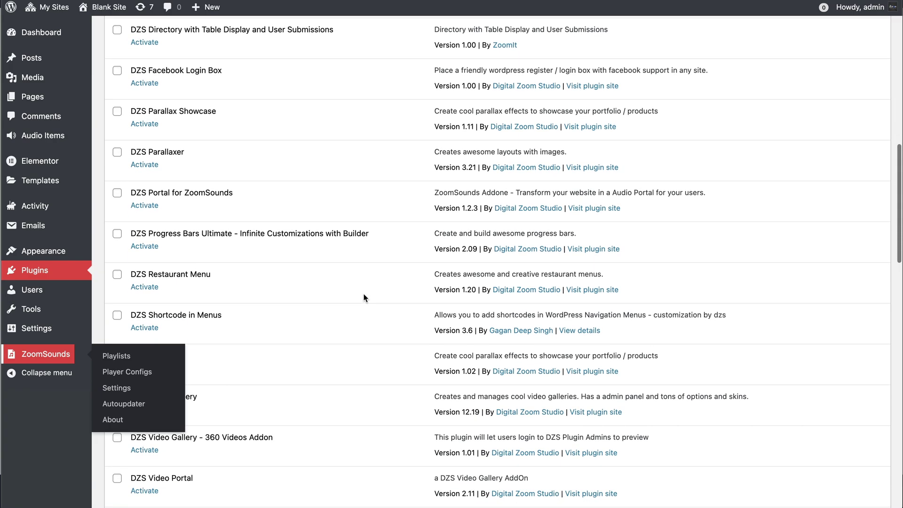
scroll(363, 297, "down", 9)
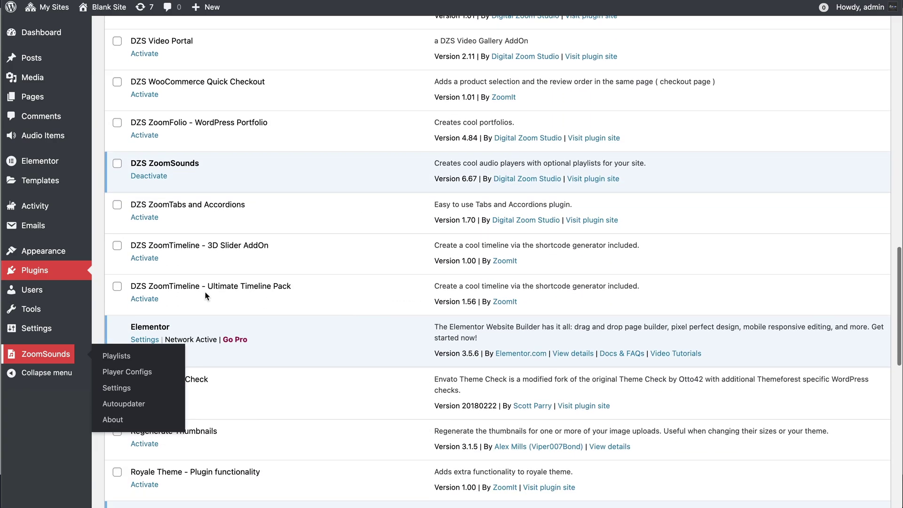
scroll(205, 296, "down", 2)
scroll(205, 296, "up", 2)
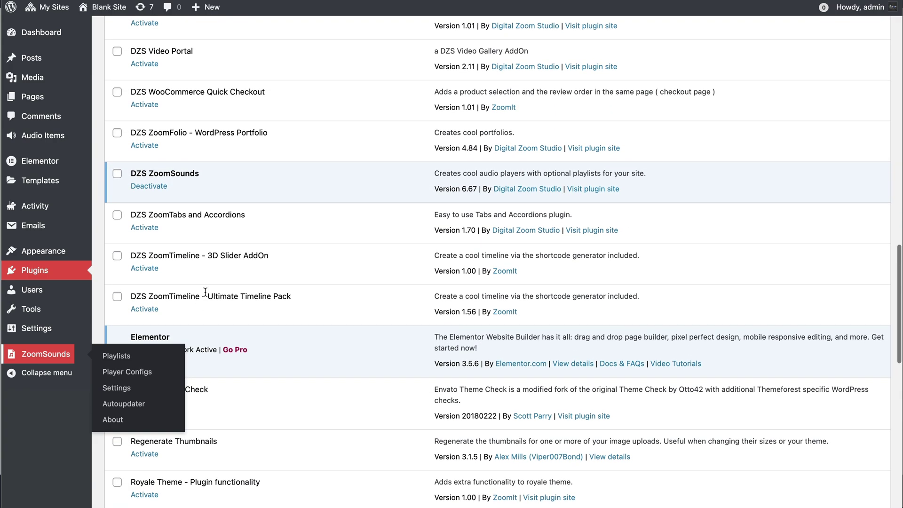
scroll(172, 295, "up", 1)
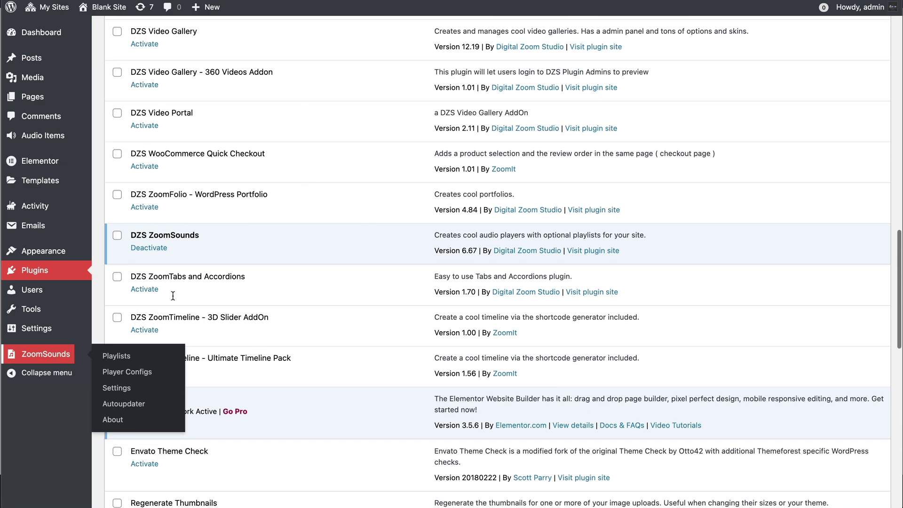
left_click(255, 257)
Find the DZS Portal for ZoomSounds add-on on the page and activate it
key("ctrl+f")
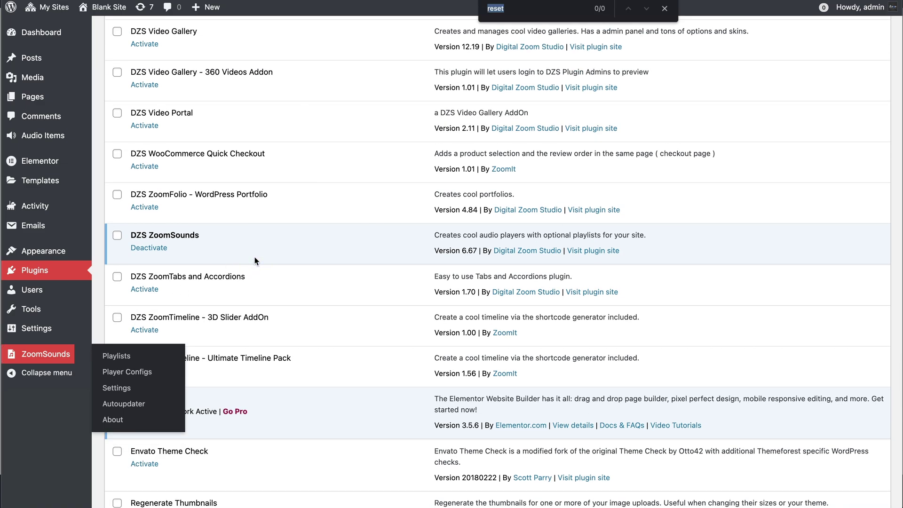
key("Return")
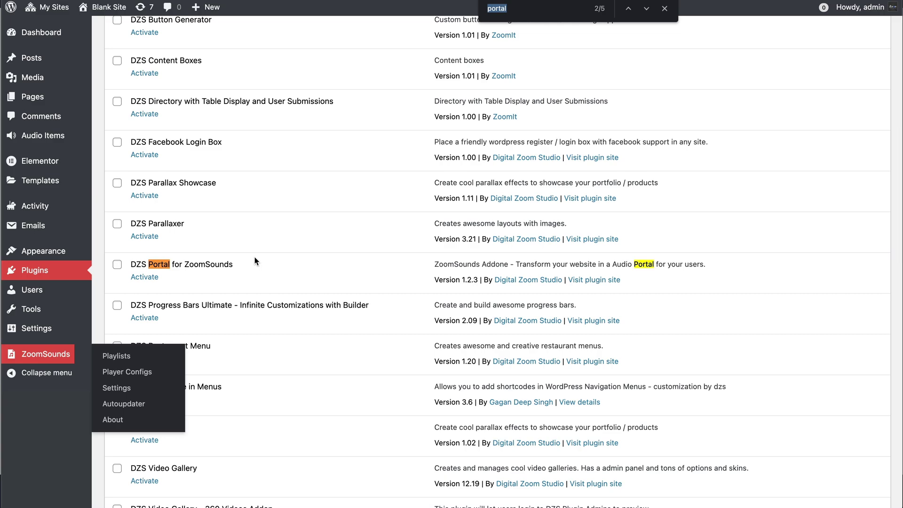
left_click(153, 277)
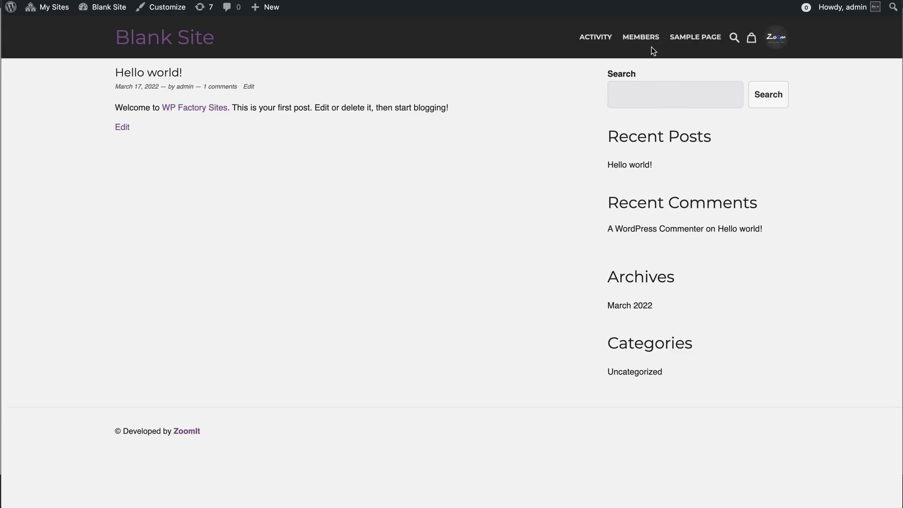
left_click(648, 33)
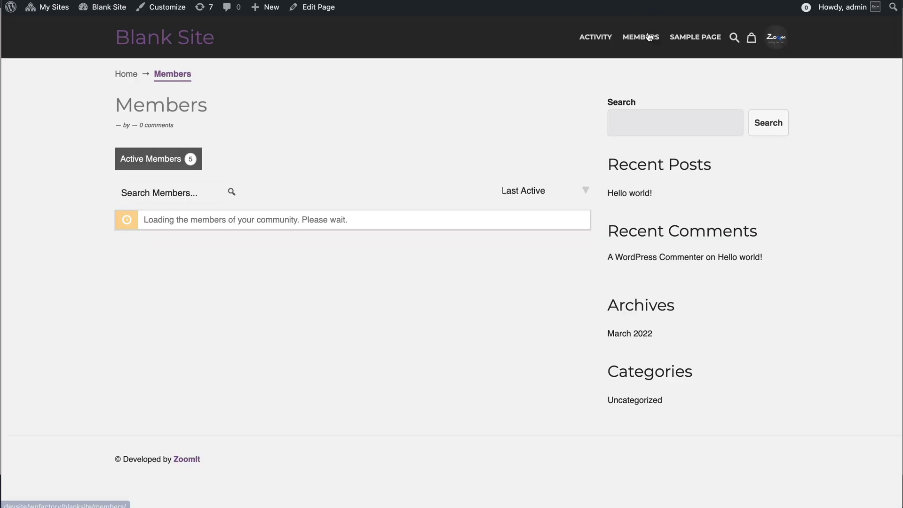
scroll(362, 235, "down", 10)
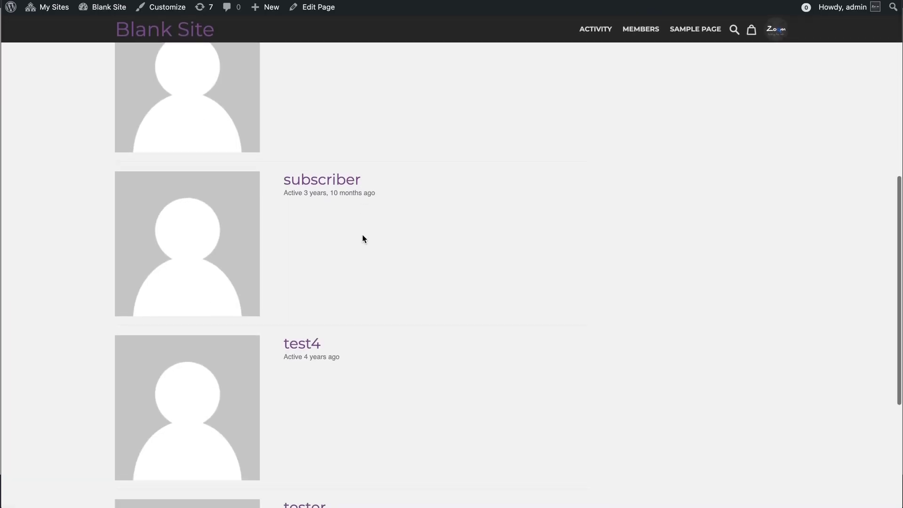
scroll(414, 206, "up", 10)
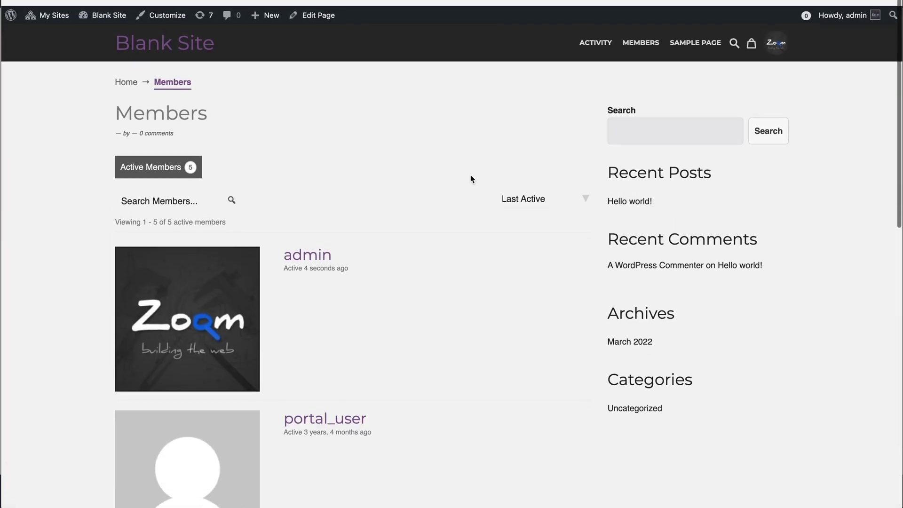
left_click(778, 31)
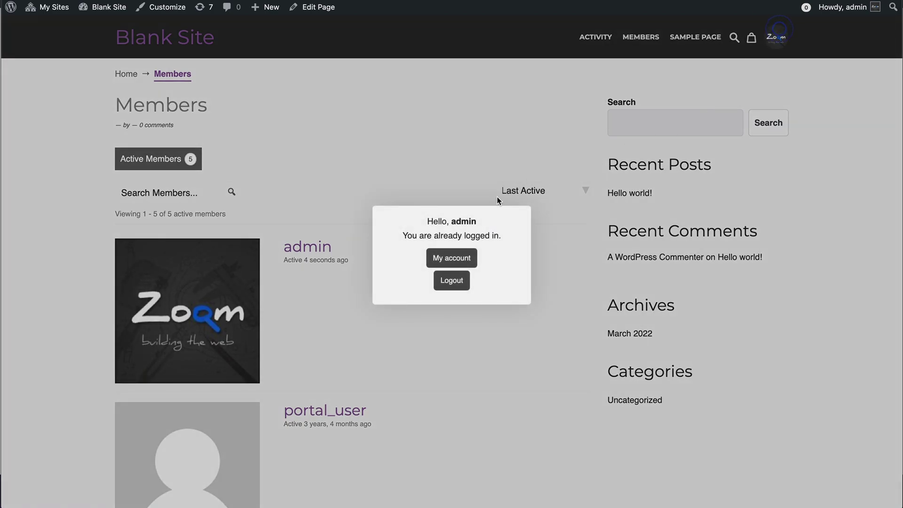
left_click(464, 258)
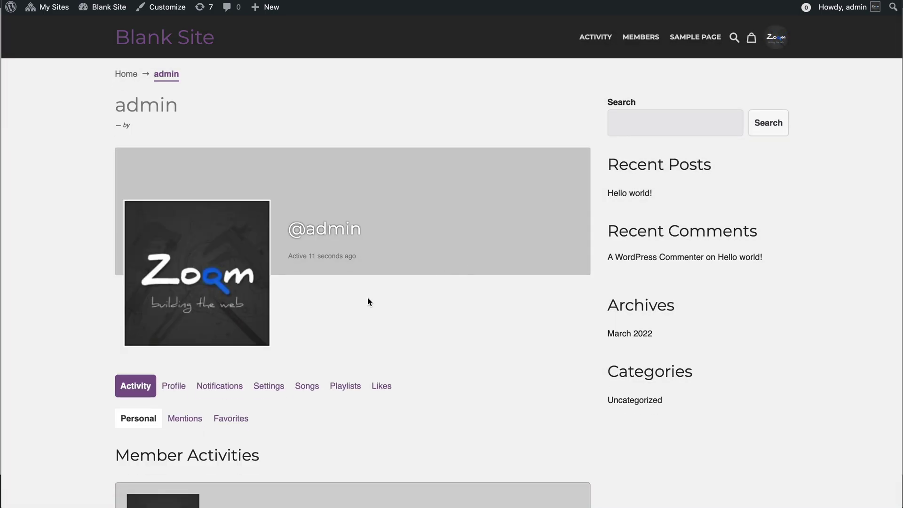
scroll(368, 298, "down", 2)
scroll(367, 297, "down", 1)
left_click(303, 272)
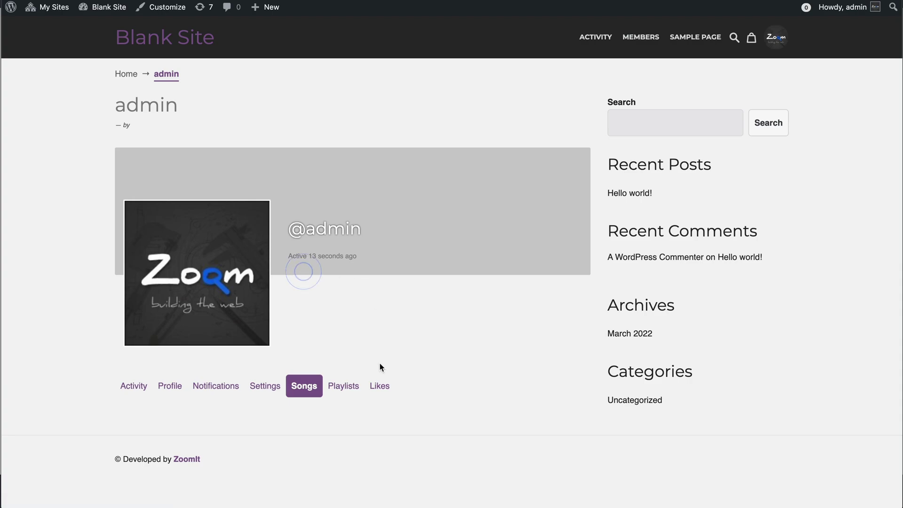
left_click(347, 390)
left_click(381, 385)
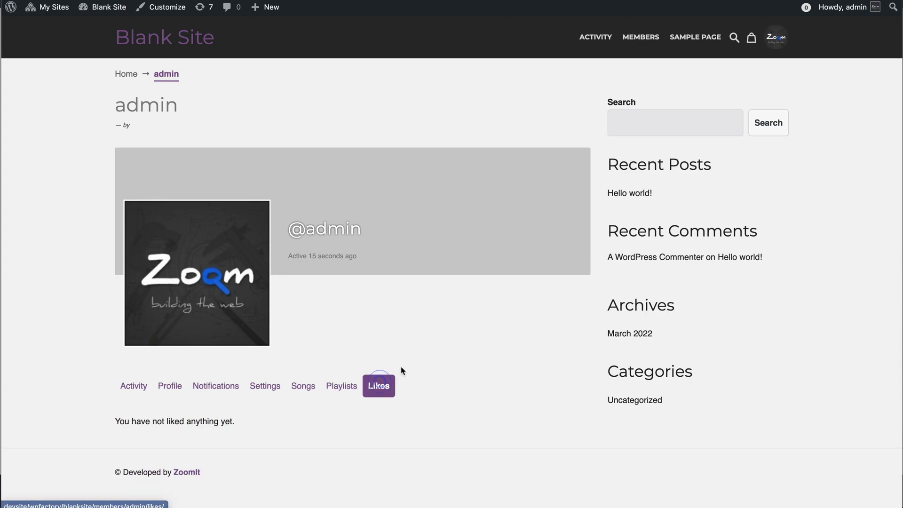
left_click(357, 386)
scroll(358, 386, "down", 2)
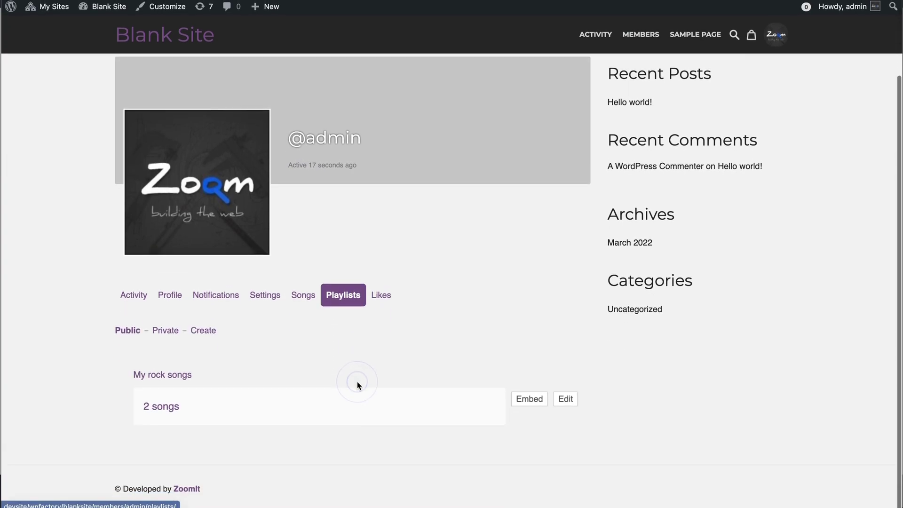
left_click(170, 409)
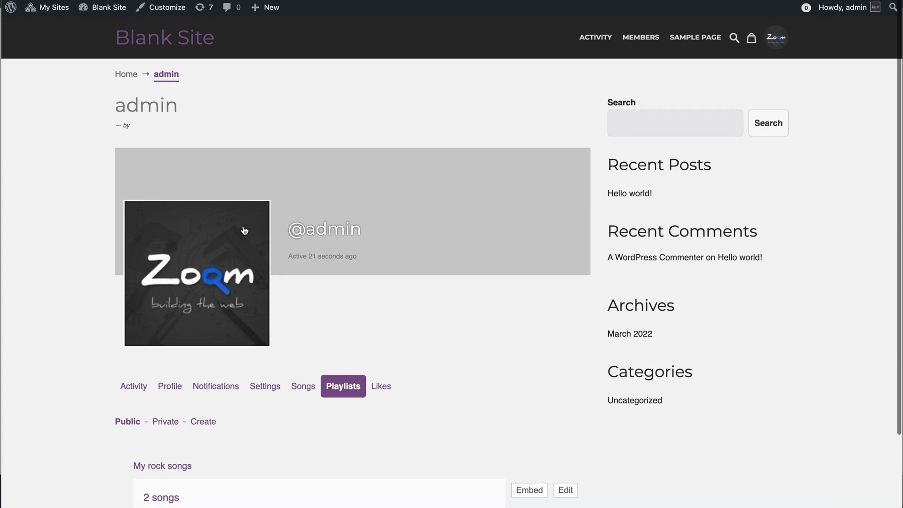
left_click(129, 75)
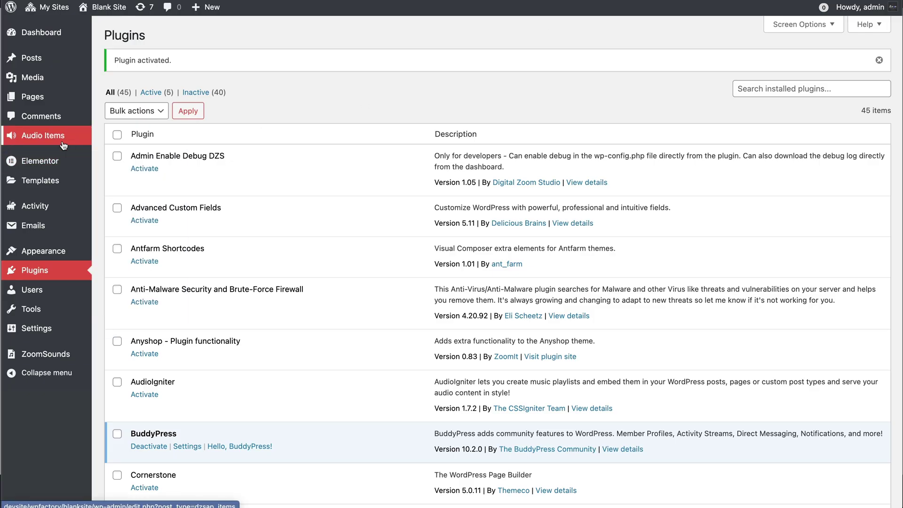
Start a new audio item titled 'Public song' with tags cheerful and happy
mouse_move(57, 135)
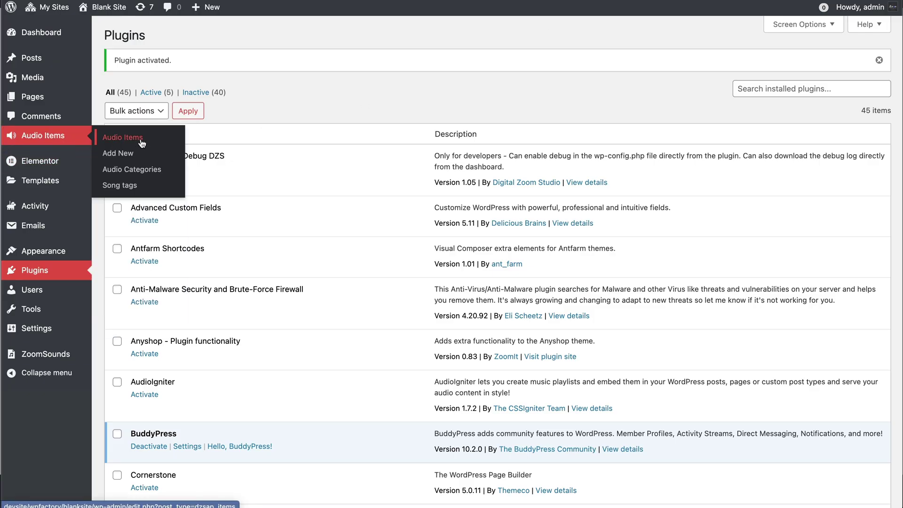
left_click(142, 139)
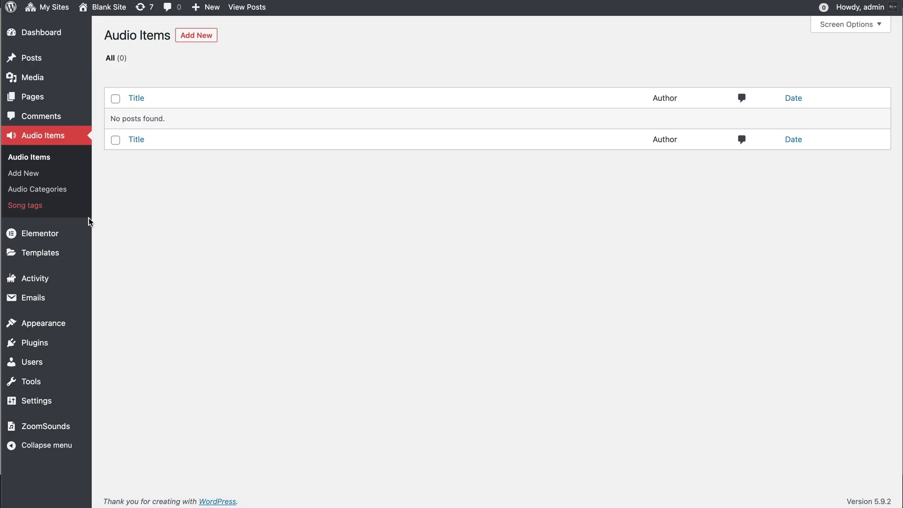
left_click(190, 36)
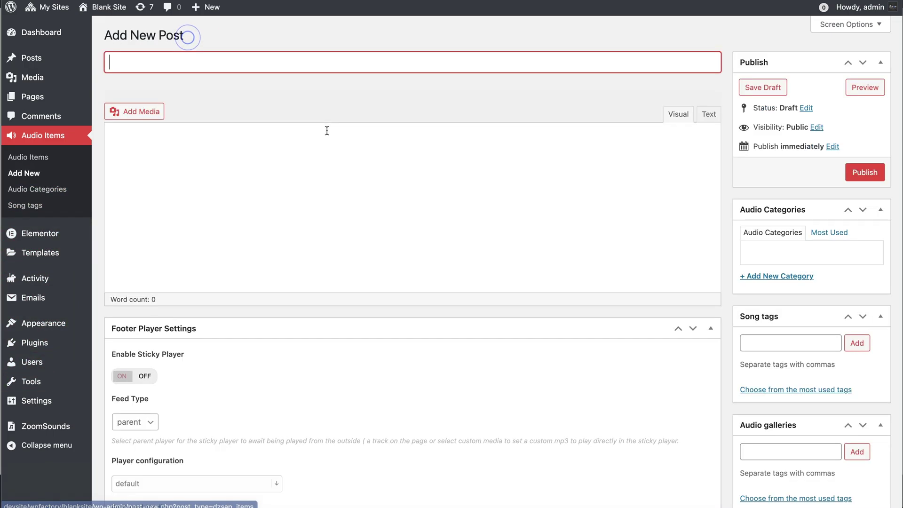
type("Public song")
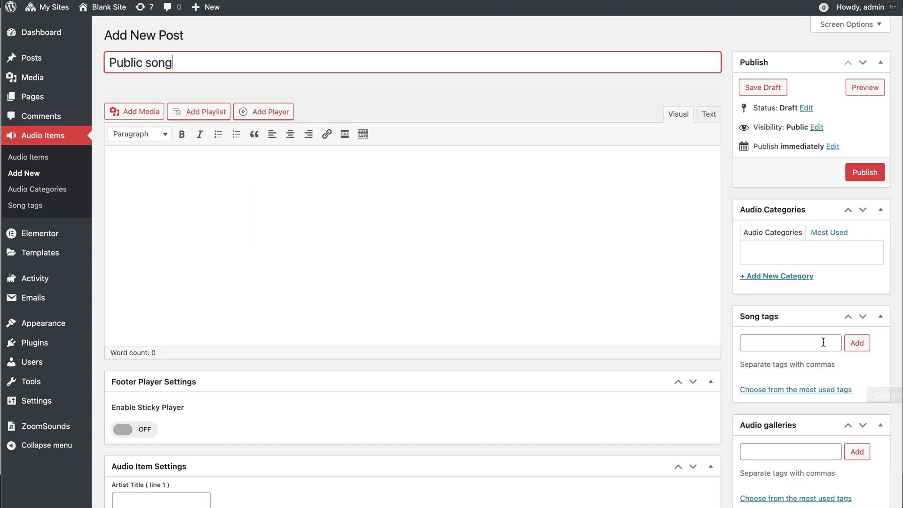
left_click(822, 342)
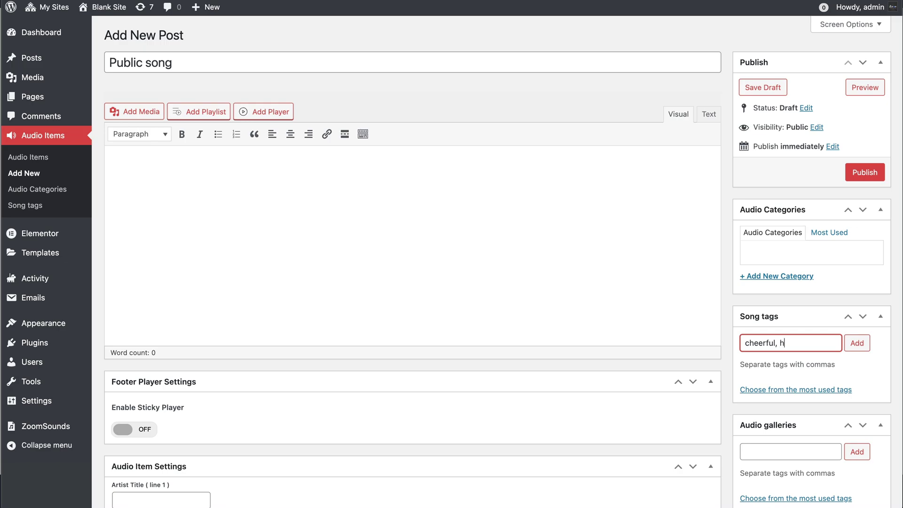
type("cheerful, happy")
key("Return")
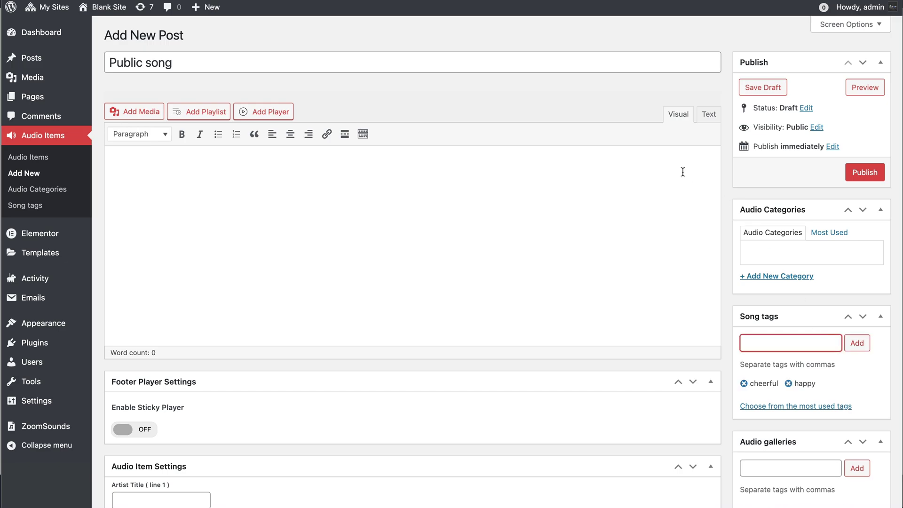
Create and check a new audio category named Melodic
left_click(754, 277)
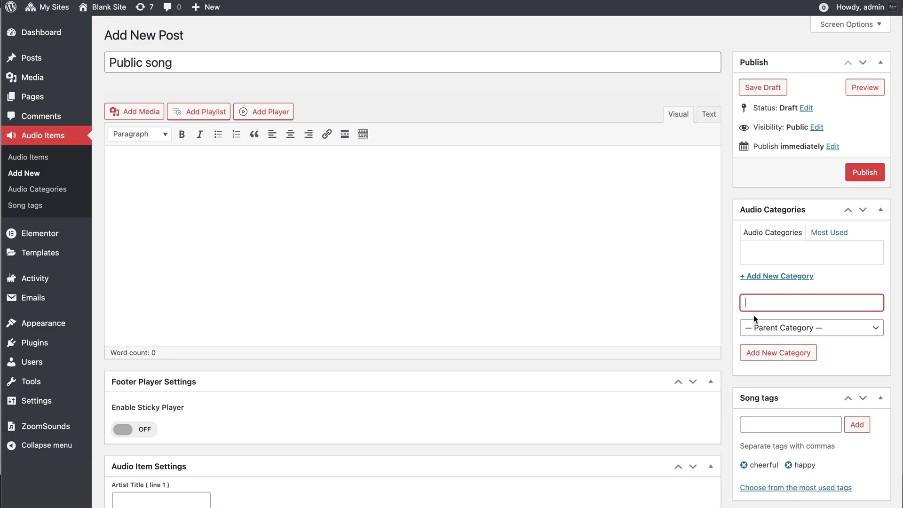
type("Melodic")
key("Tab")
key("Tab")
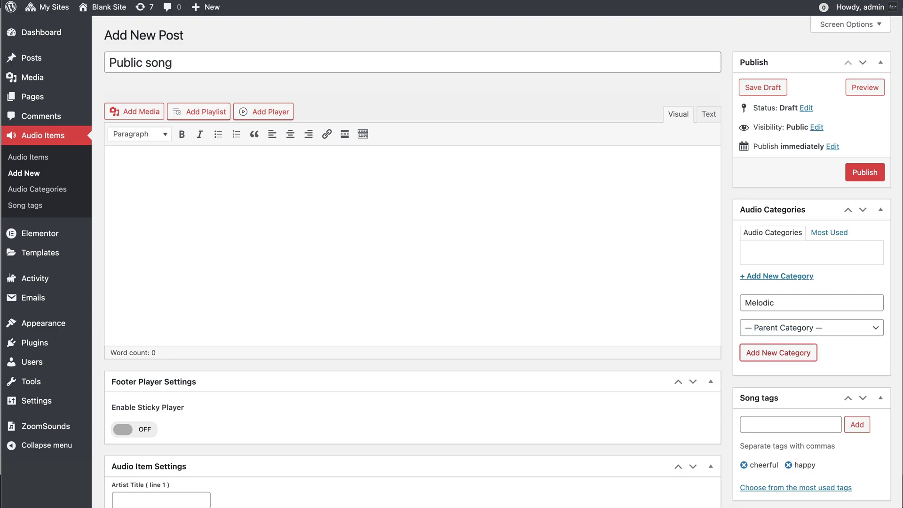
key("Return")
left_click(517, 306)
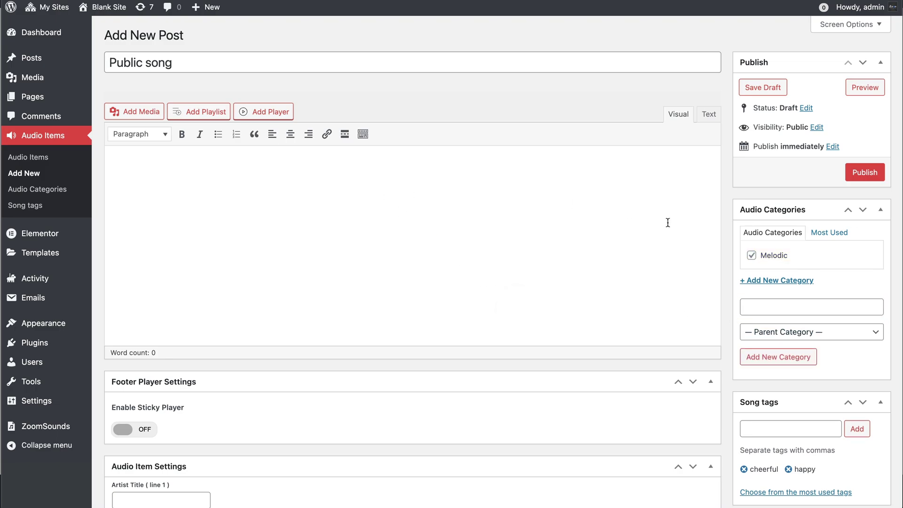
scroll(409, 367, "down", 8)
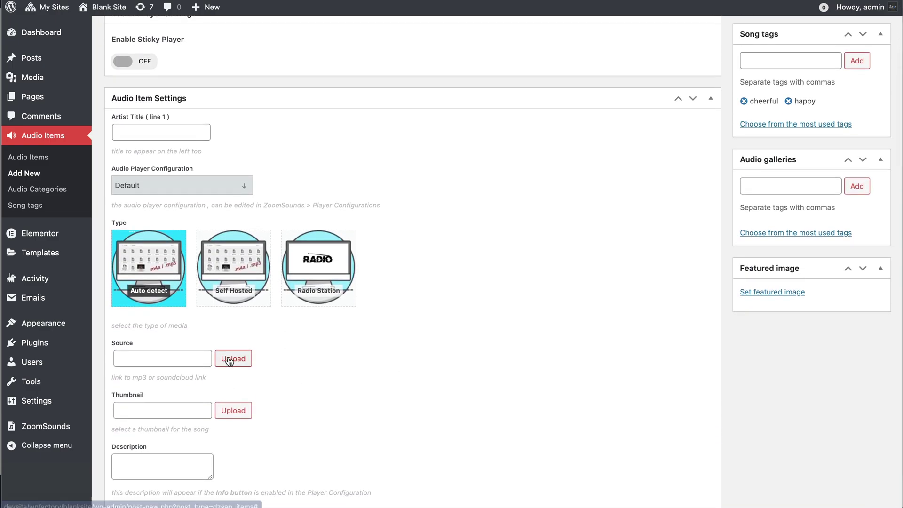
Open the file browser for the Source upload and go into the devsite folder
left_click(230, 359)
left_click(369, 271)
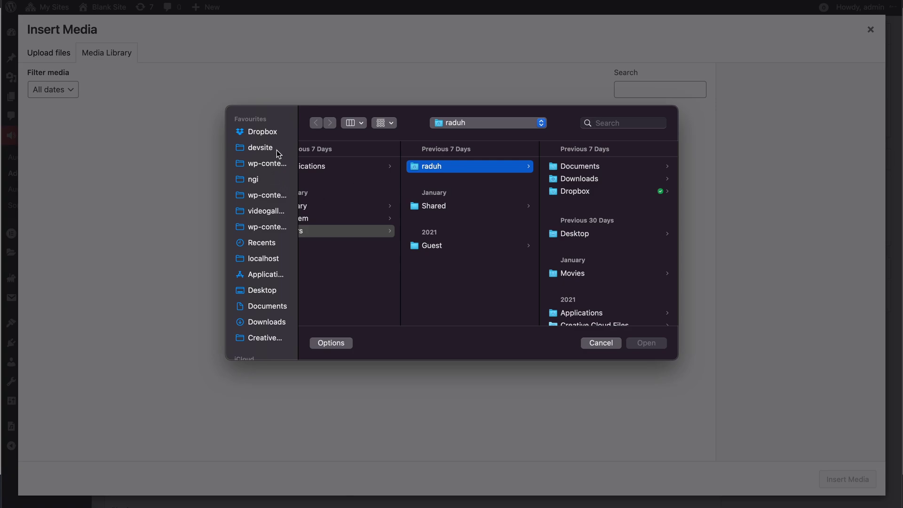
left_click(279, 149)
scroll(345, 198, "down", 5)
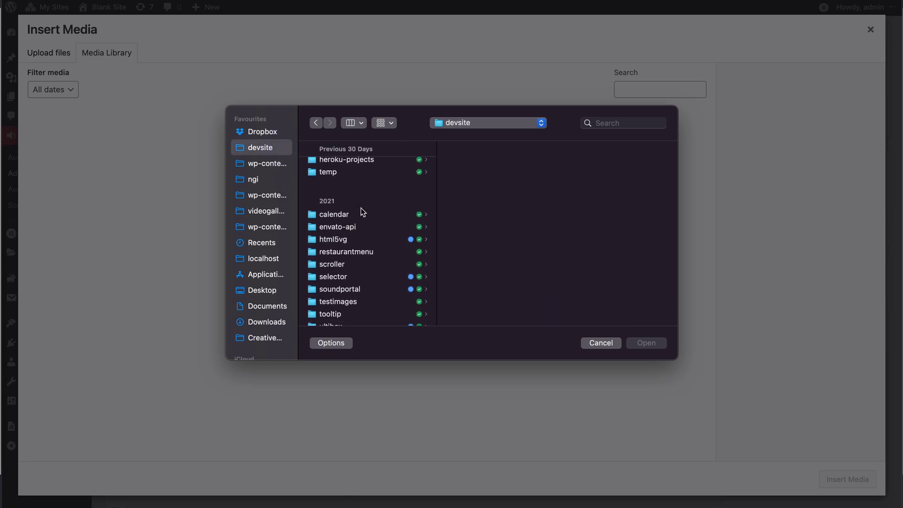
scroll(357, 258, "down", 4)
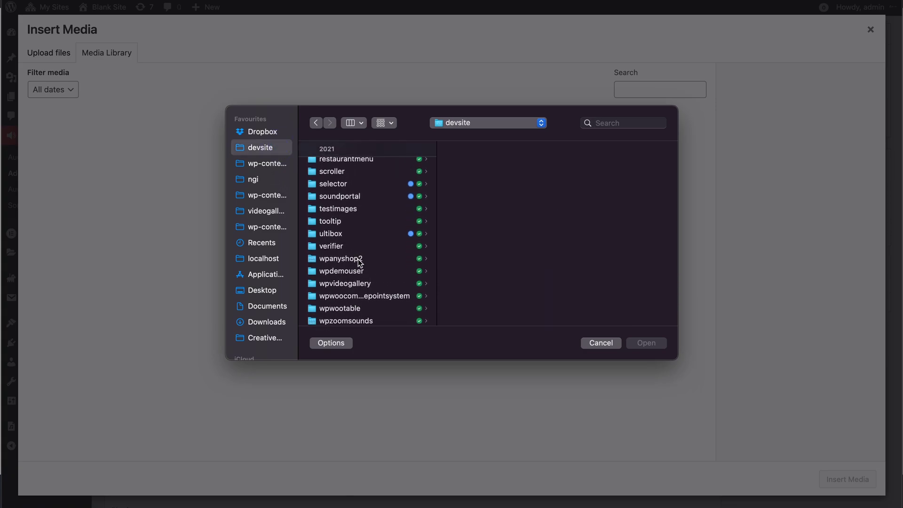
scroll(367, 255, "down", 6)
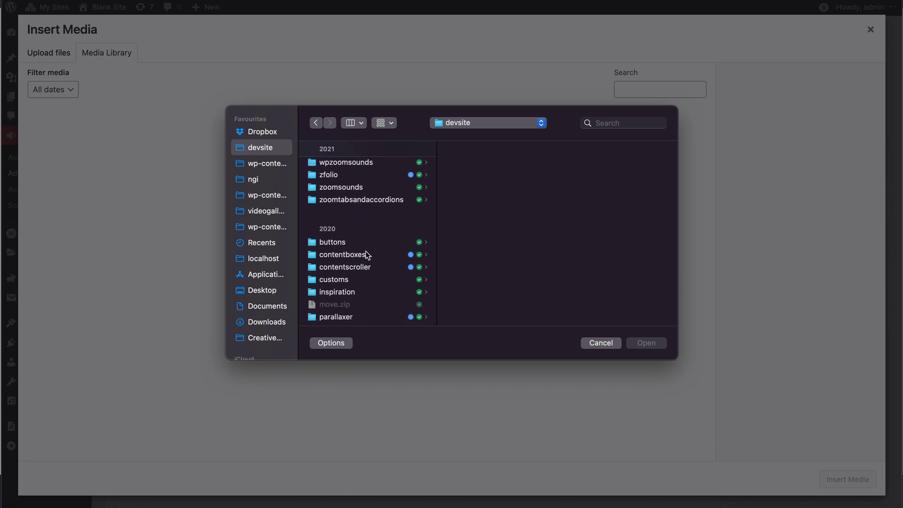
scroll(366, 265, "down", 3)
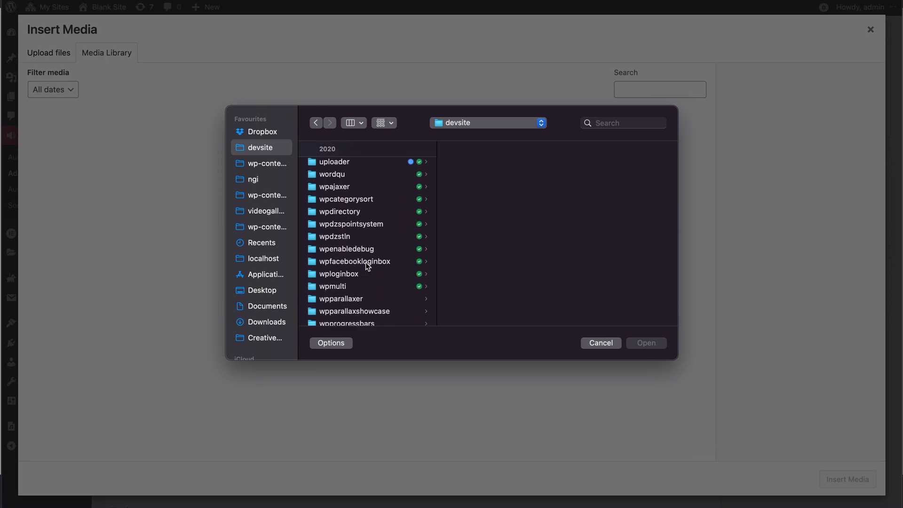
scroll(367, 265, "up", 15)
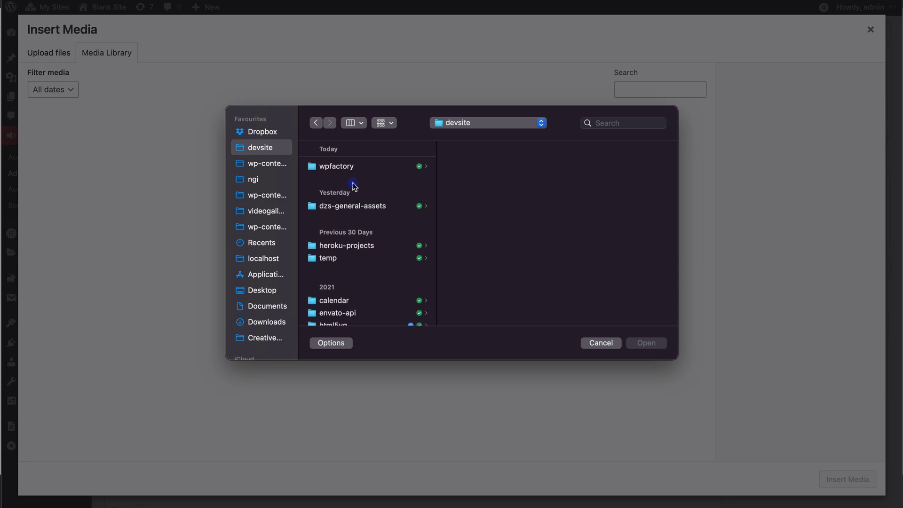
Locate watermark.wav in testimages and upload it to the media library
type("test")
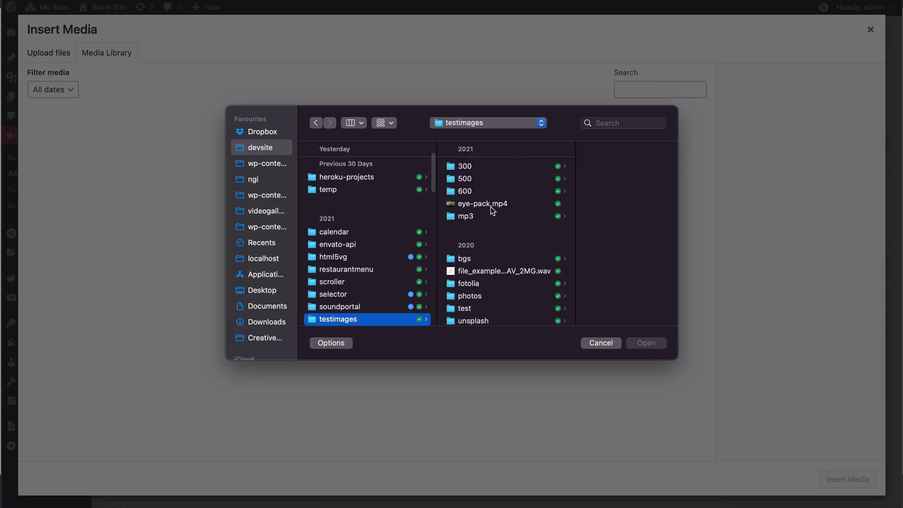
scroll(495, 264, "down", 5)
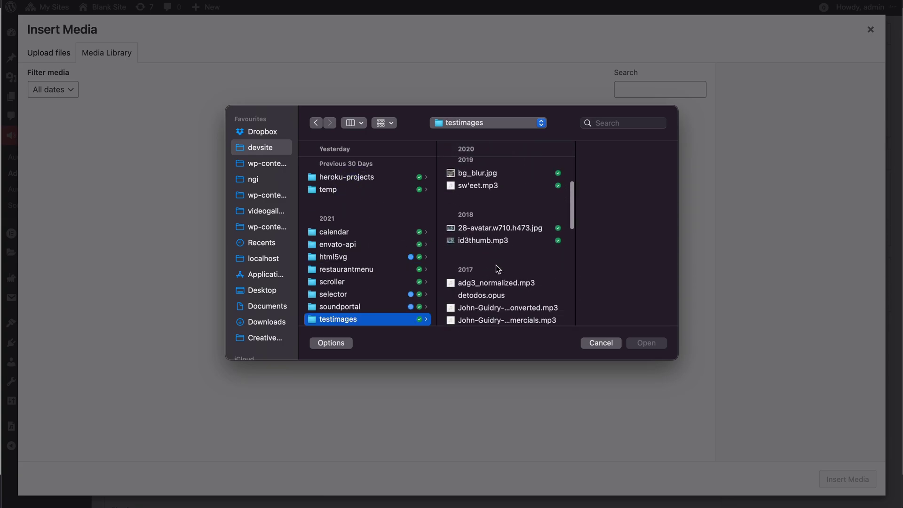
scroll(495, 264, "down", 5)
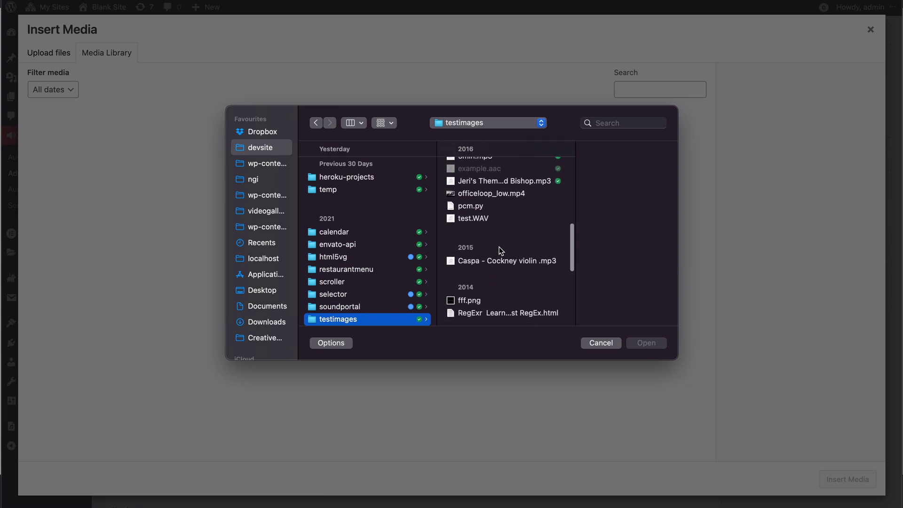
scroll(499, 249, "down", 5)
left_click(505, 187)
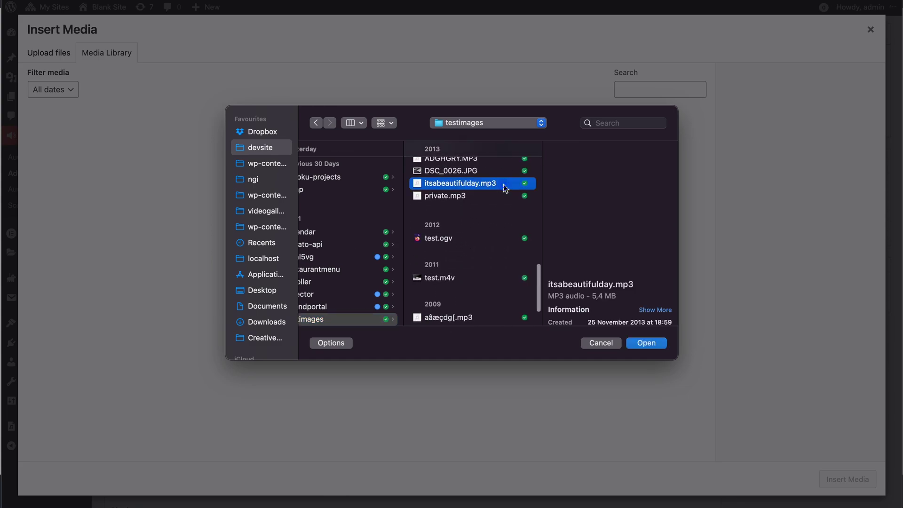
scroll(501, 264, "down", 3)
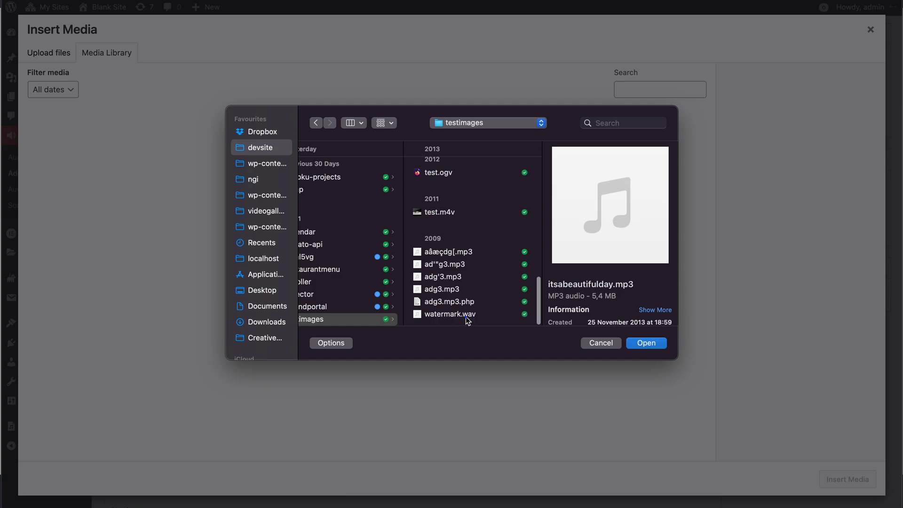
left_click(467, 316)
double_click(468, 320)
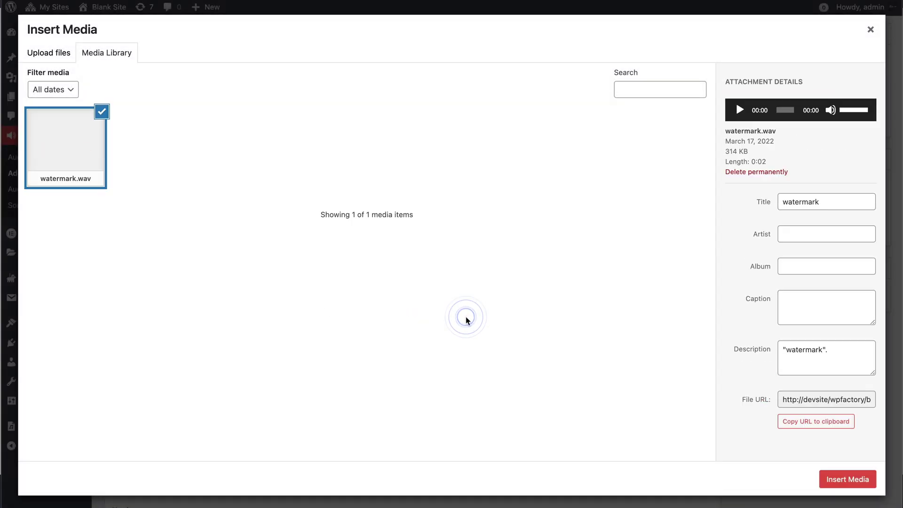
Insert watermark.wav as the source audio and publish the Public song item
left_click(844, 483)
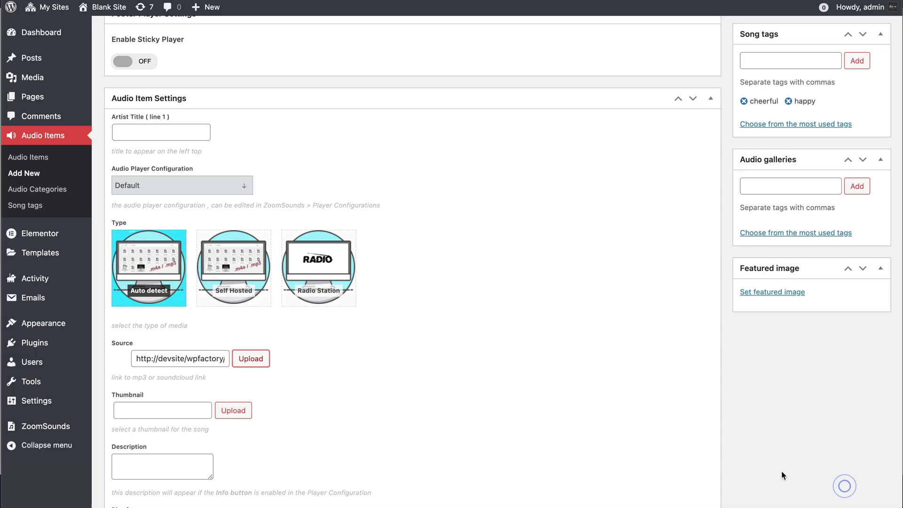
scroll(177, 366, "down", 12)
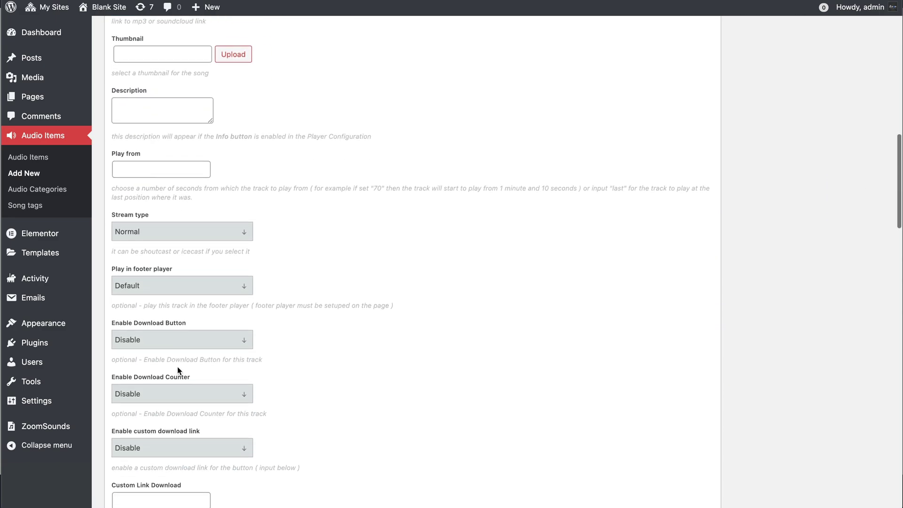
scroll(177, 365, "down", 15)
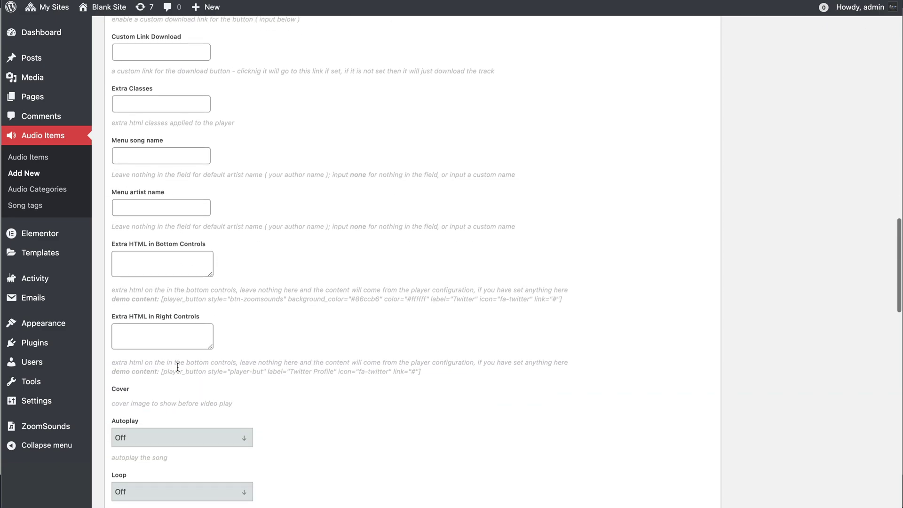
scroll(258, 365, "up", 20)
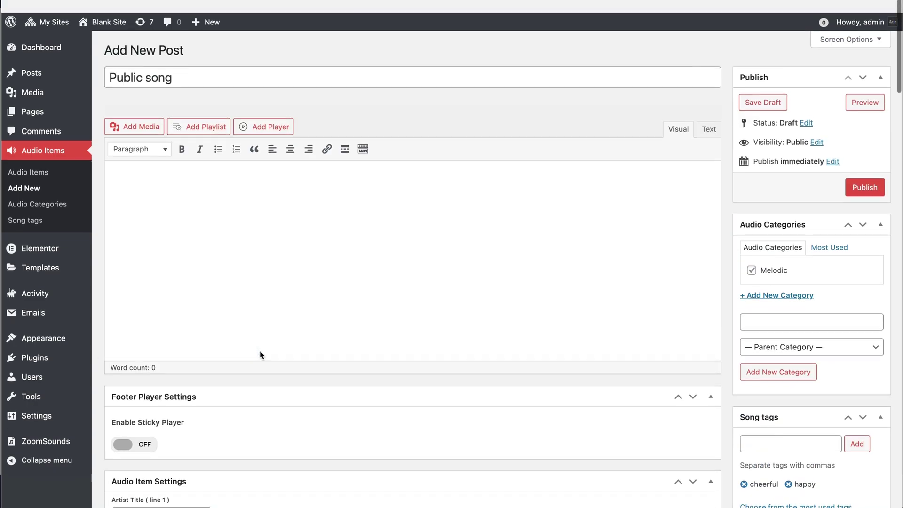
left_click(861, 172)
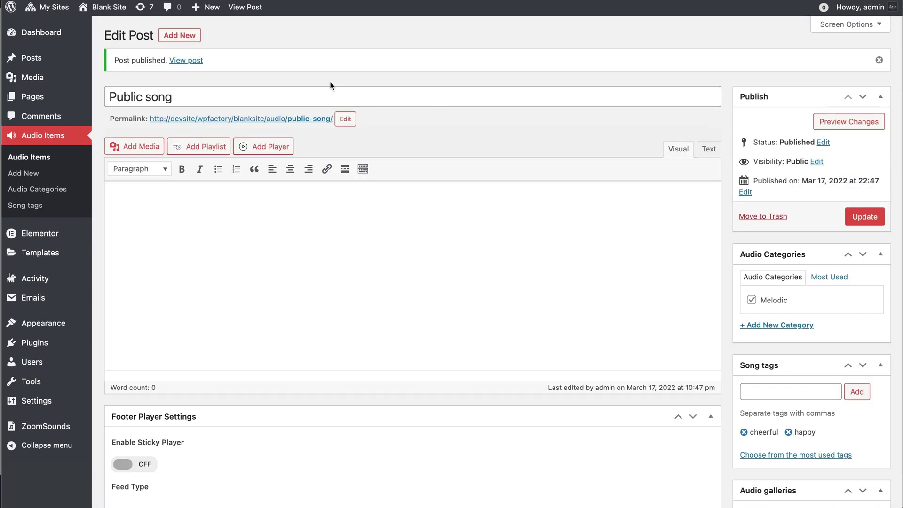
Check the published post's public page, then return to the editor
right_click(289, 120)
left_click(296, 120)
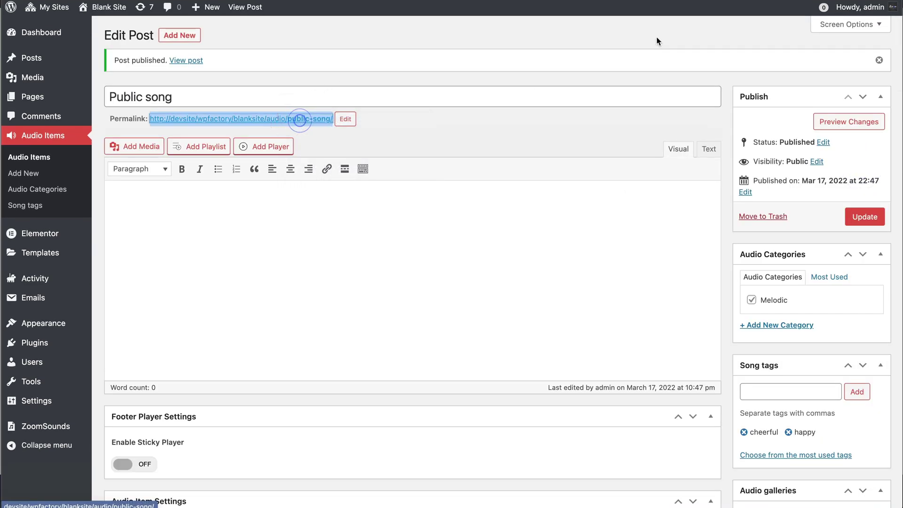
key("ctrl+Tab")
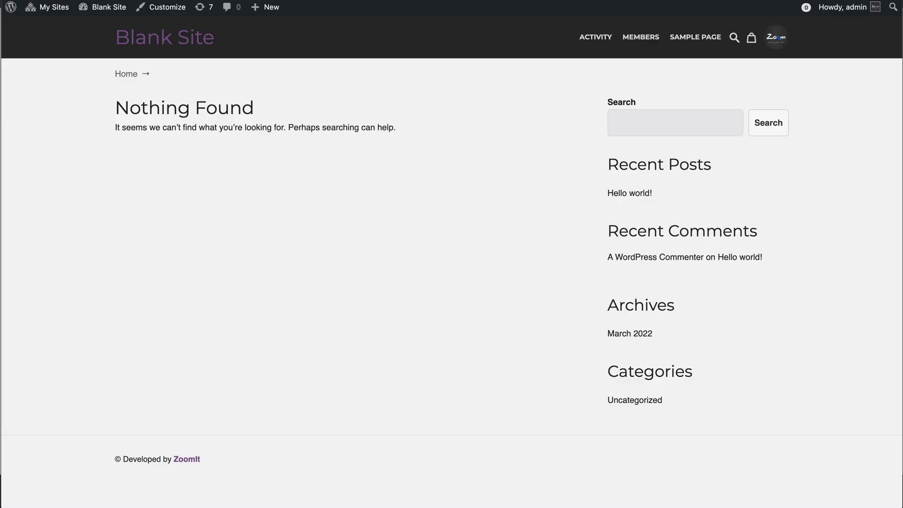
key("ctrl+shift+Tab")
Re-save the permalink structure under Settings > Permalinks
mouse_move(80, 402)
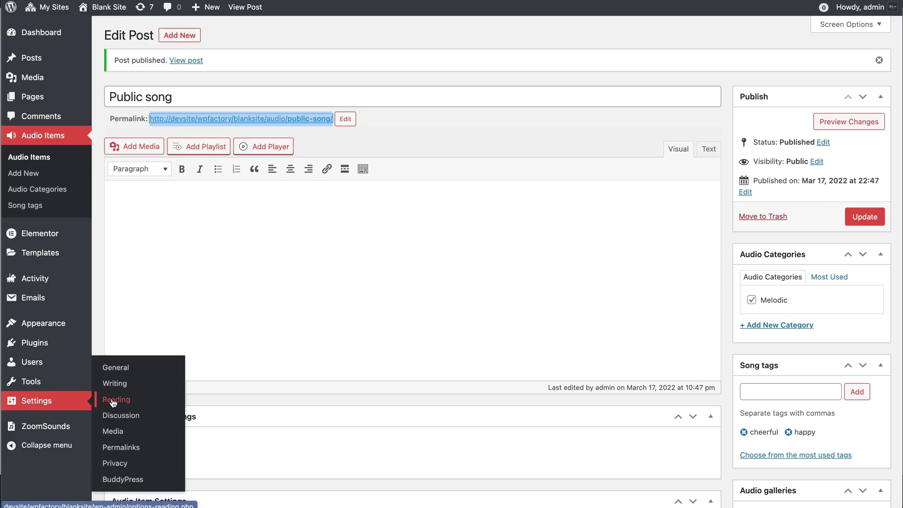
left_click(120, 446)
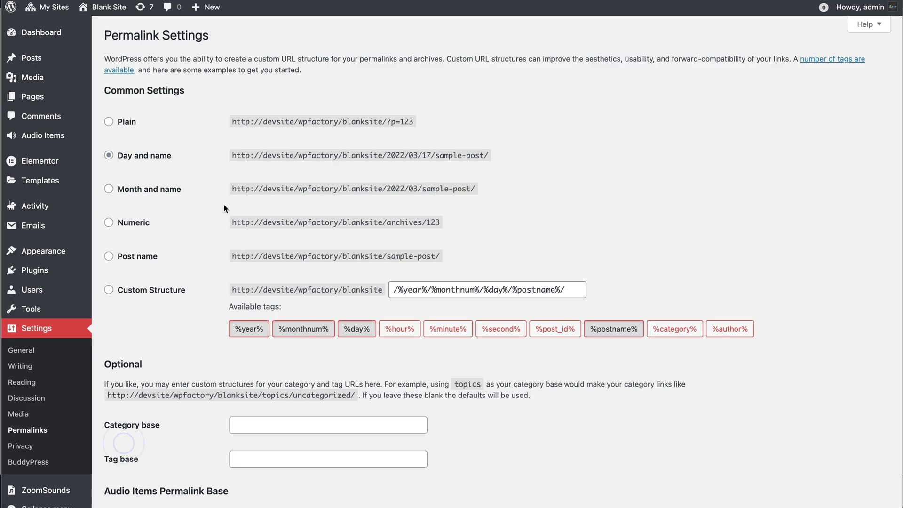
scroll(195, 266, "down", 3)
scroll(195, 266, "down", 3)
left_click(135, 461)
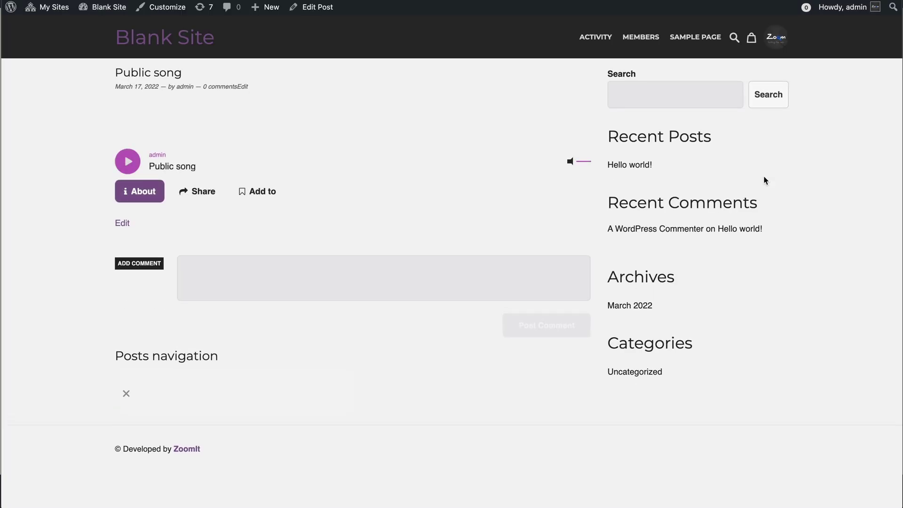
Stop the preview and write 'add description' in the Public song body
left_click(131, 168)
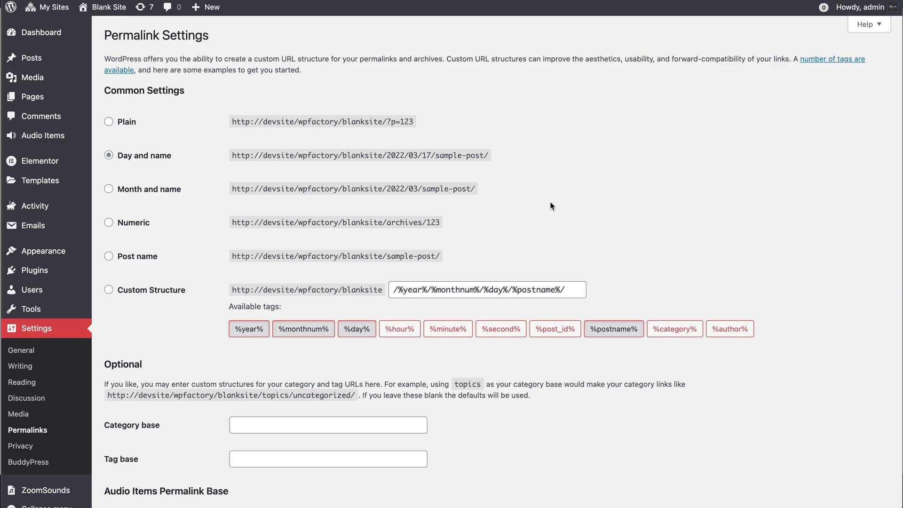
scroll(552, 206, "down", 5)
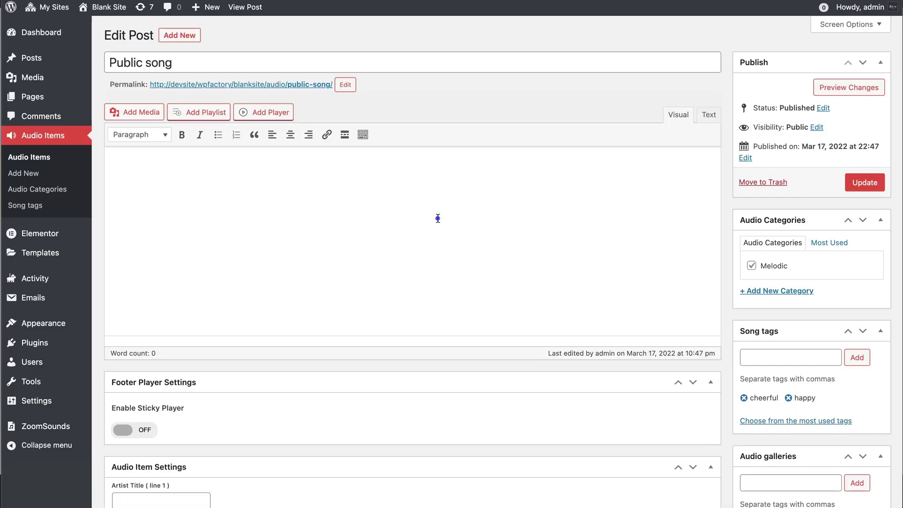
left_click(437, 218)
type("add description")
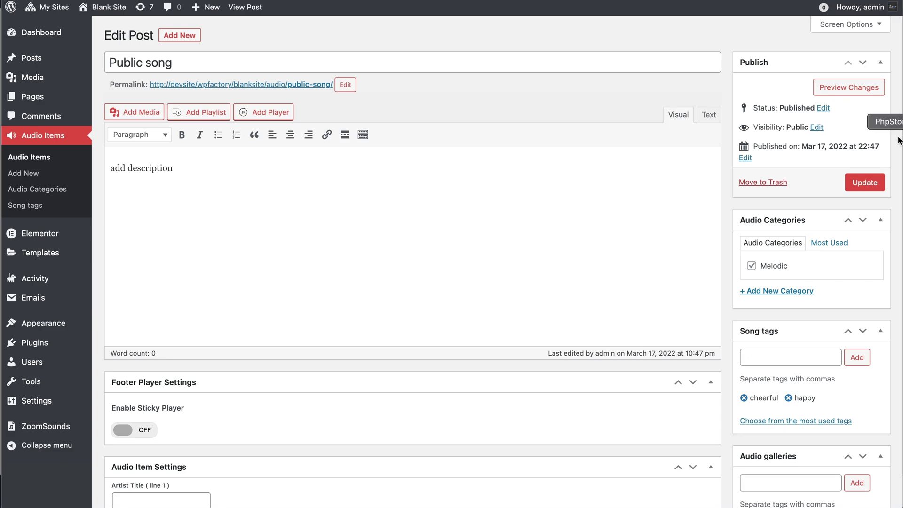
Update the post, like Public song on the site, and return to Hello world
left_click(864, 182)
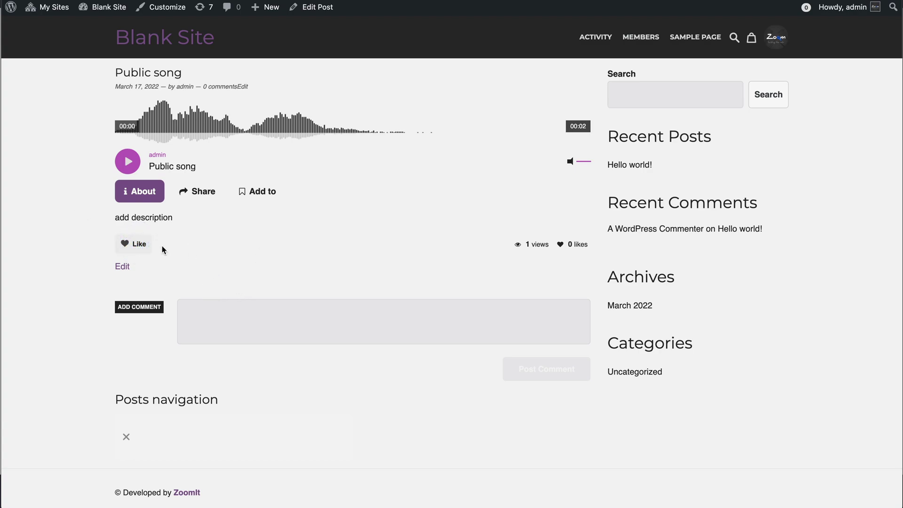
left_click(128, 238)
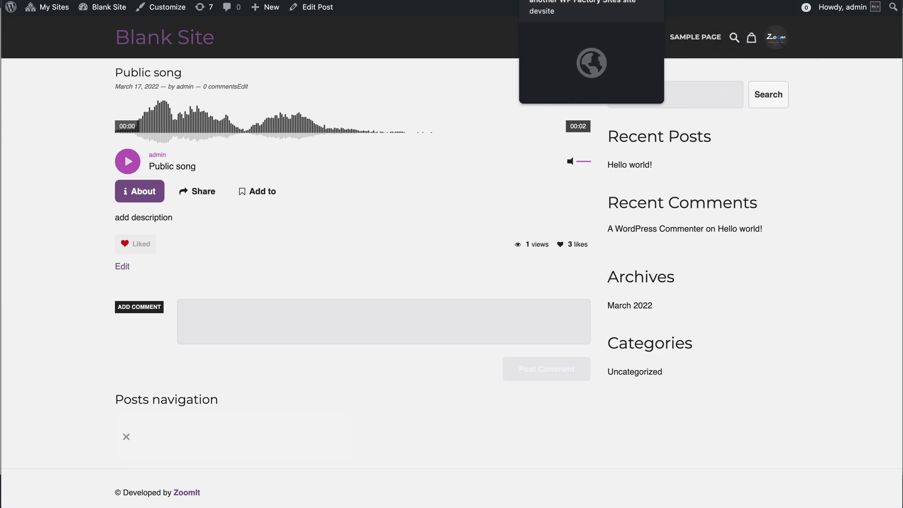
key("ctrl+Tab")
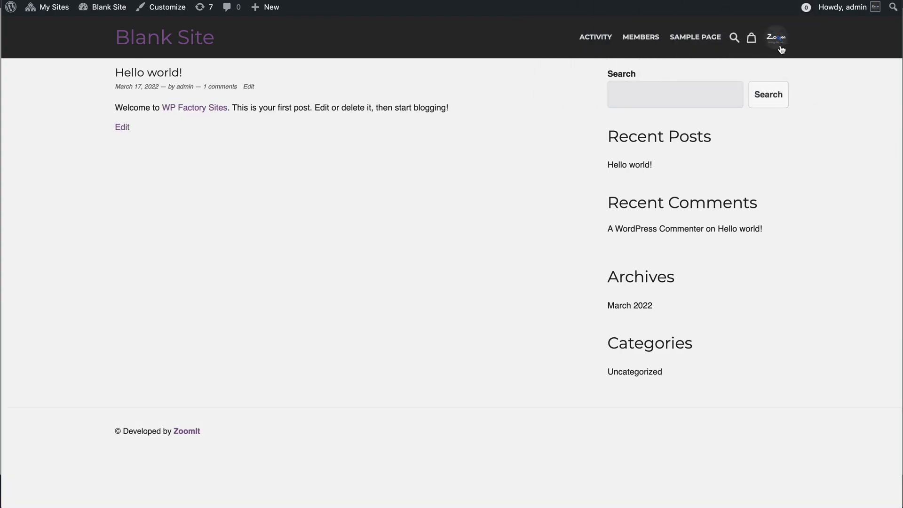
Go to the admin's profile Playlists tab and open the new playlist form
left_click(779, 47)
left_click(459, 259)
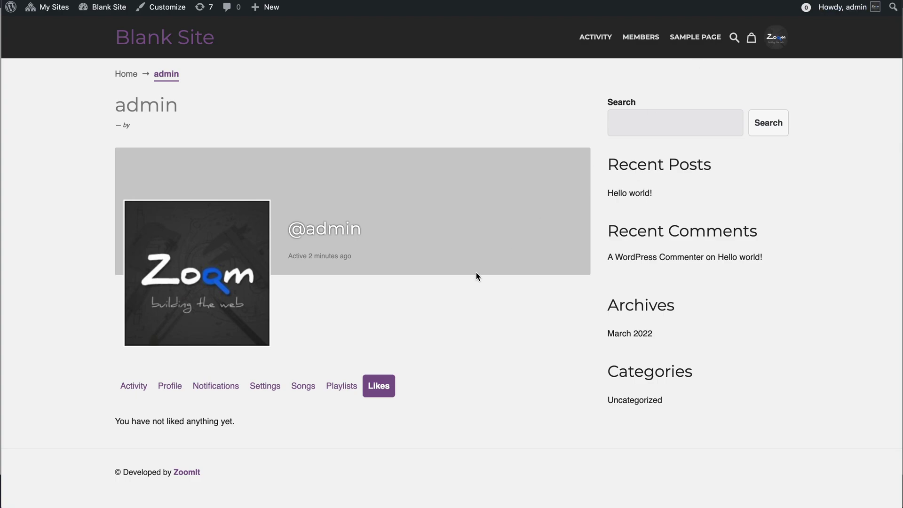
left_click(347, 384)
scroll(439, 313, "down", 3)
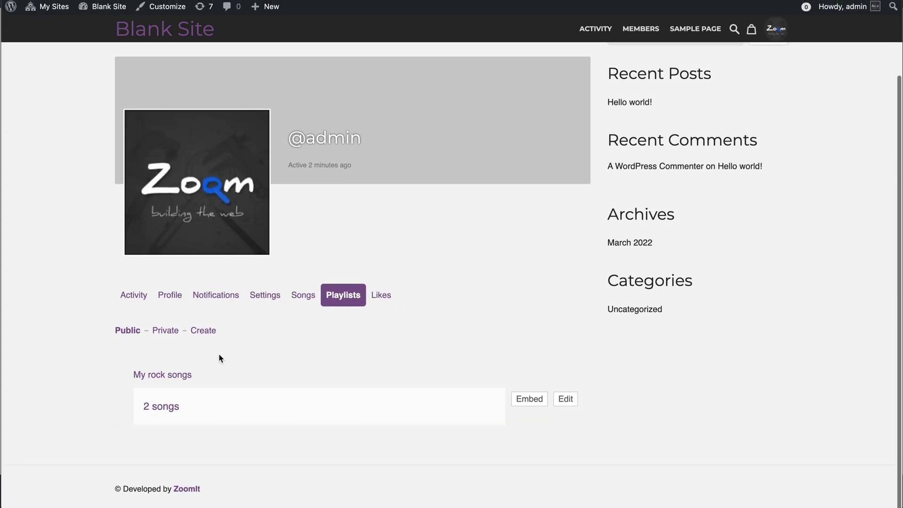
left_click(203, 330)
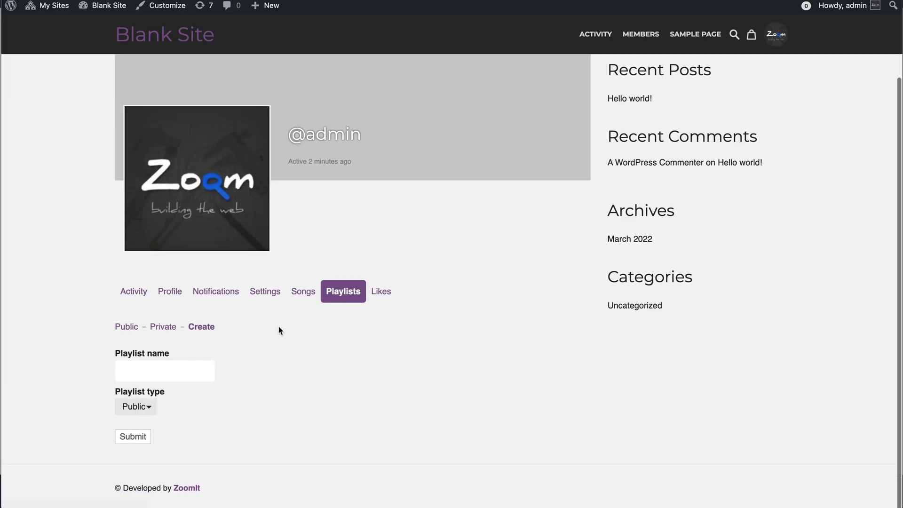
Name the playlist 'Public Demo', keep its type Public, and create it
left_click(166, 367)
type("public")
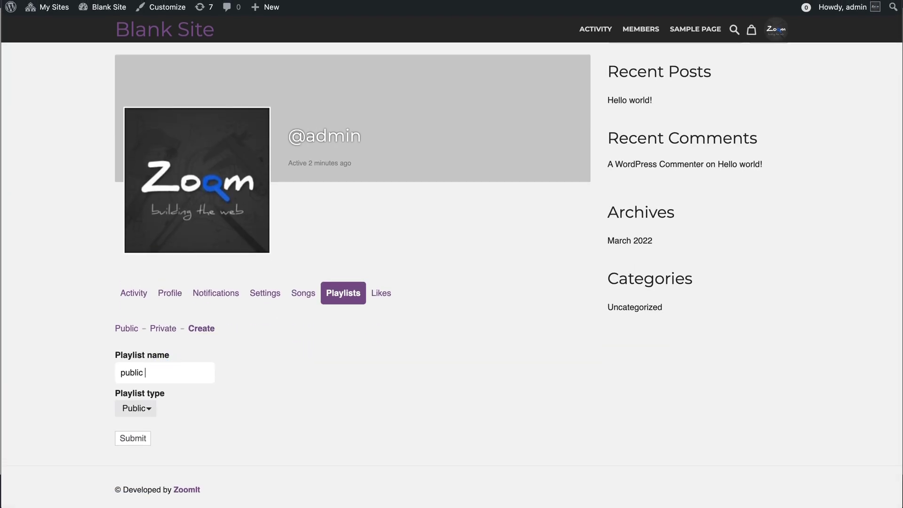
type(" demo")
key("Return")
type("s")
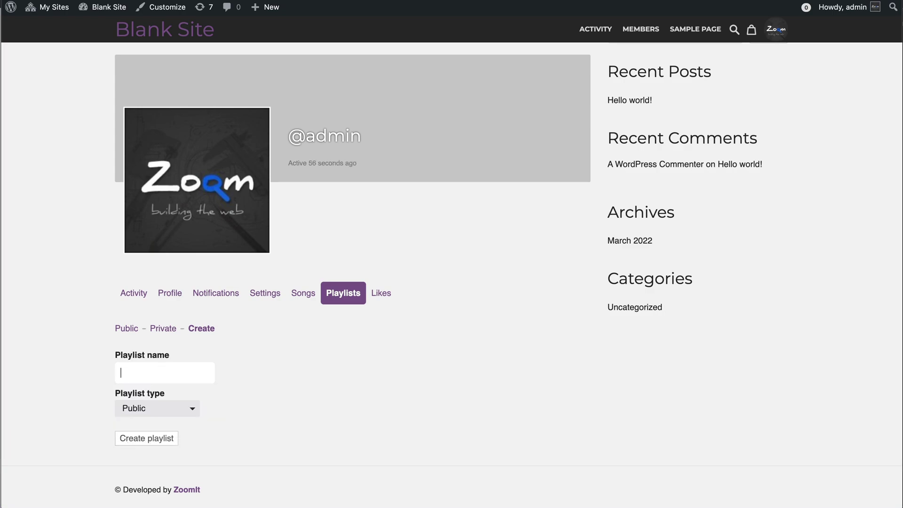
type("Public Demo")
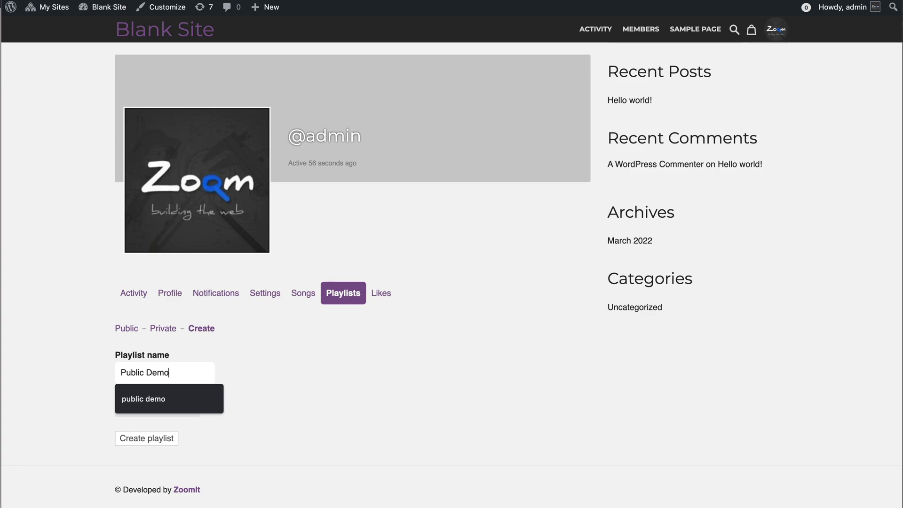
left_click(187, 391)
left_click(152, 411)
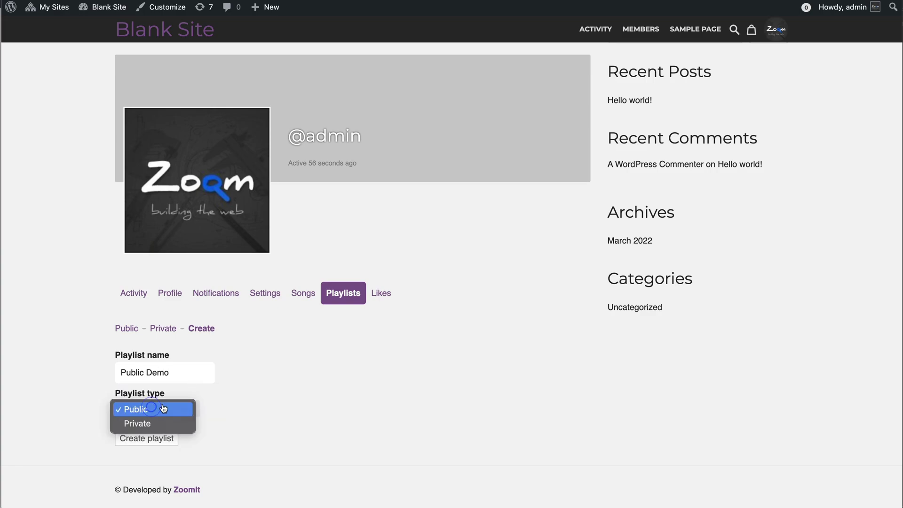
left_click(252, 422)
left_click(159, 440)
Check that Public Demo appears in the playlists list with 0 songs
scroll(213, 354, "down", 5)
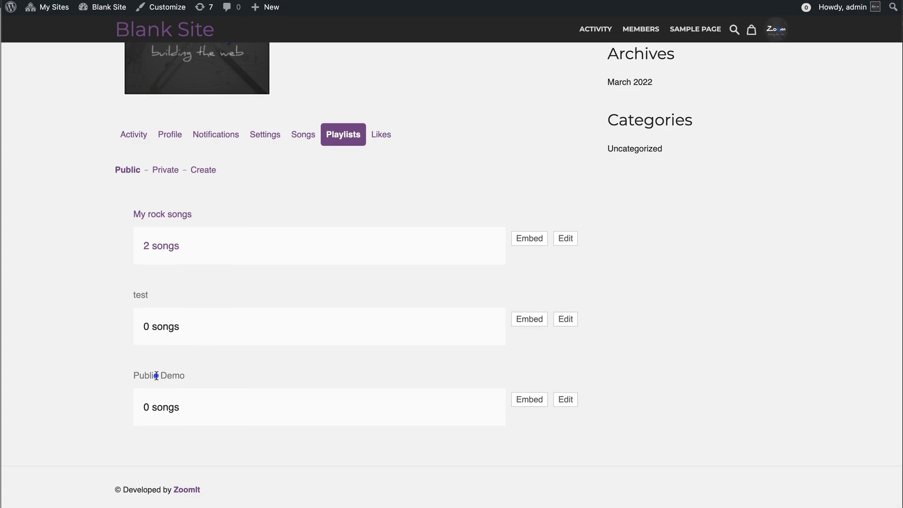
left_click_drag(156, 375, 195, 384)
left_click(251, 363)
scroll(291, 185, "up", 3)
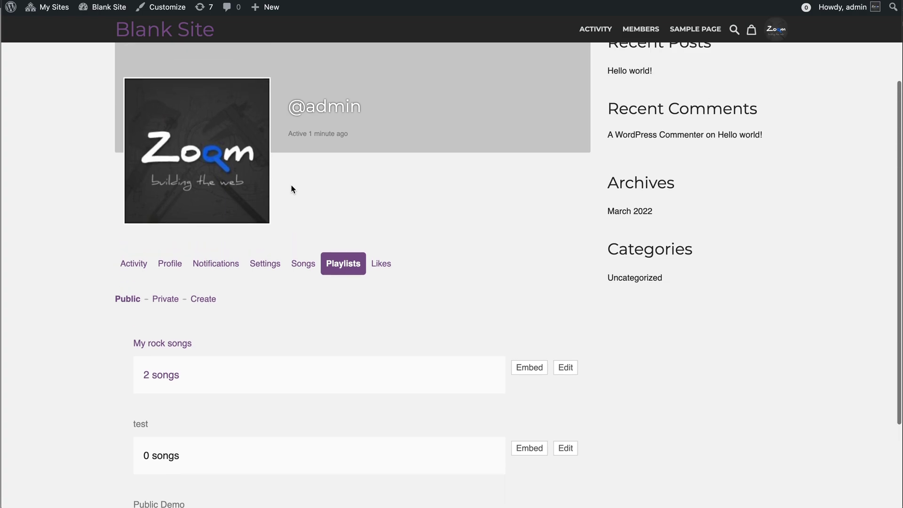
scroll(292, 186, "down", 3)
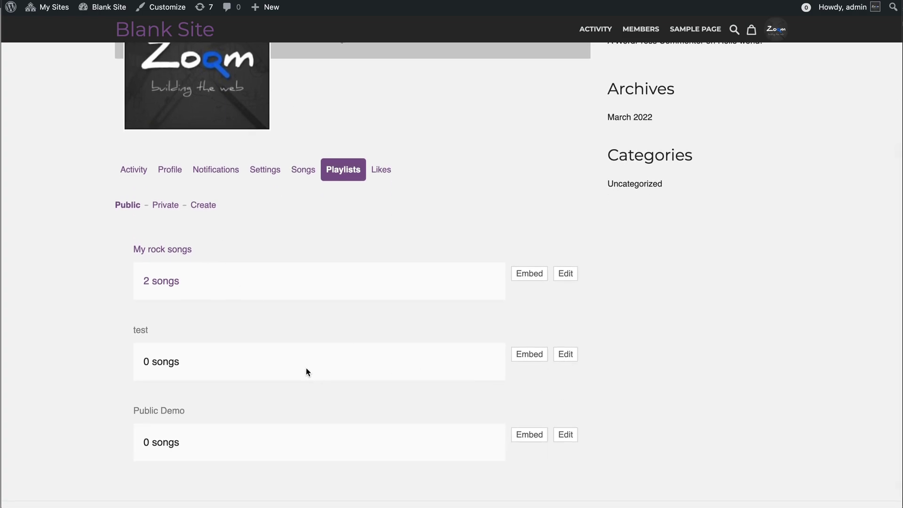
Reload the page and show the playlists Public song can be added to
left_click(170, 209)
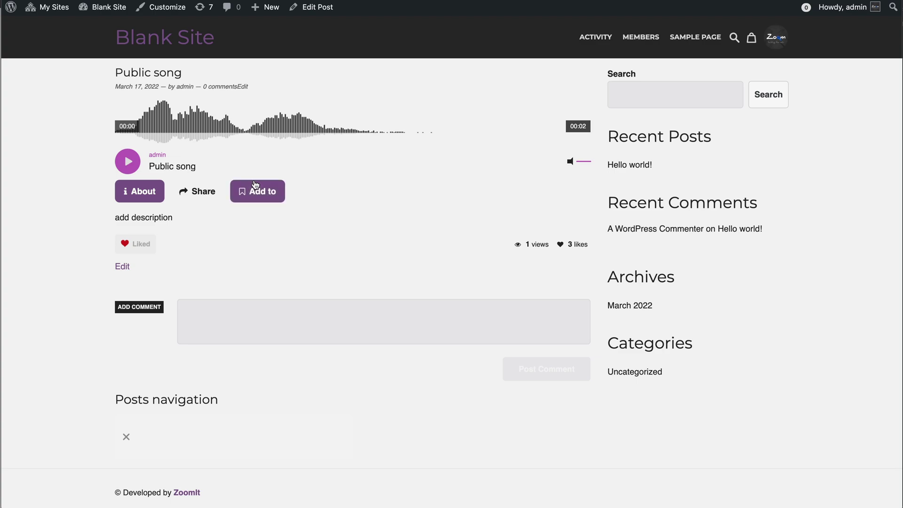
left_click(255, 185)
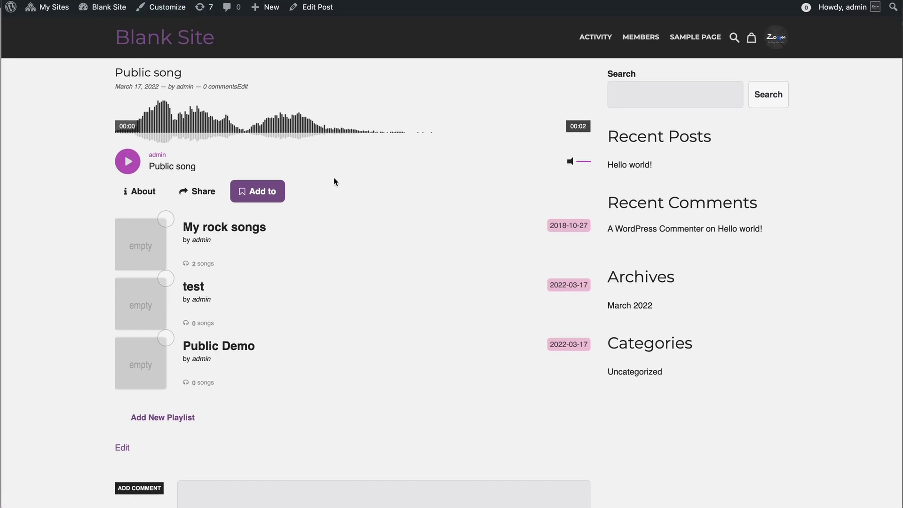
scroll(334, 181, "down", 5)
scroll(333, 182, "up", 5)
Add Public song to Public Demo and open the playlist to confirm it holds 1 song
left_click(137, 363)
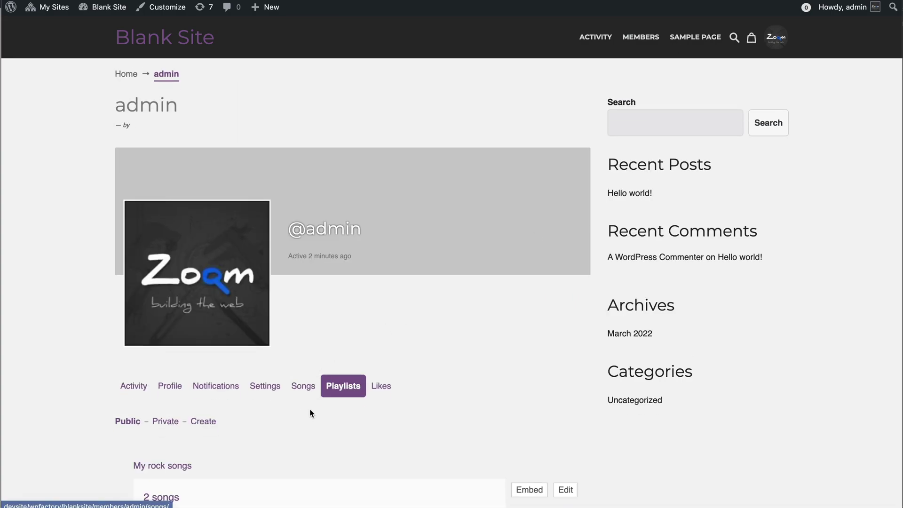
scroll(310, 410, "down", 5)
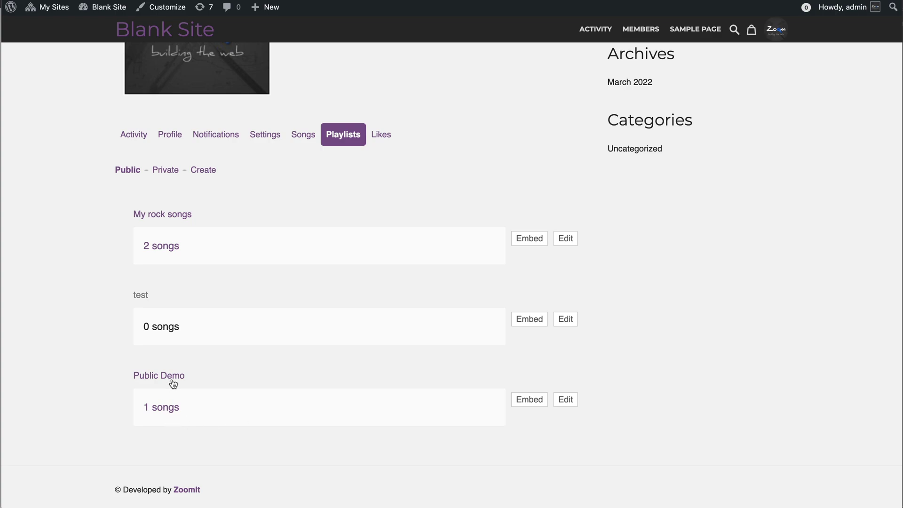
left_click(173, 379)
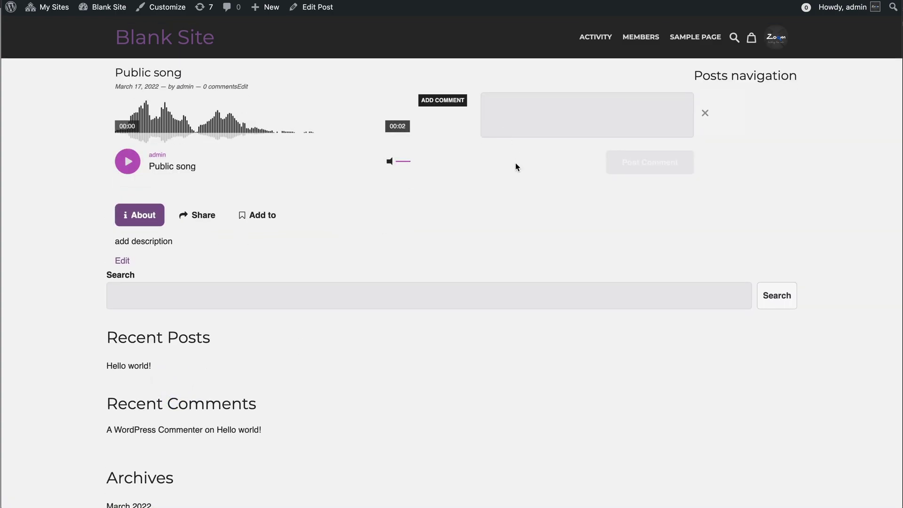
key("super+bracketleft")
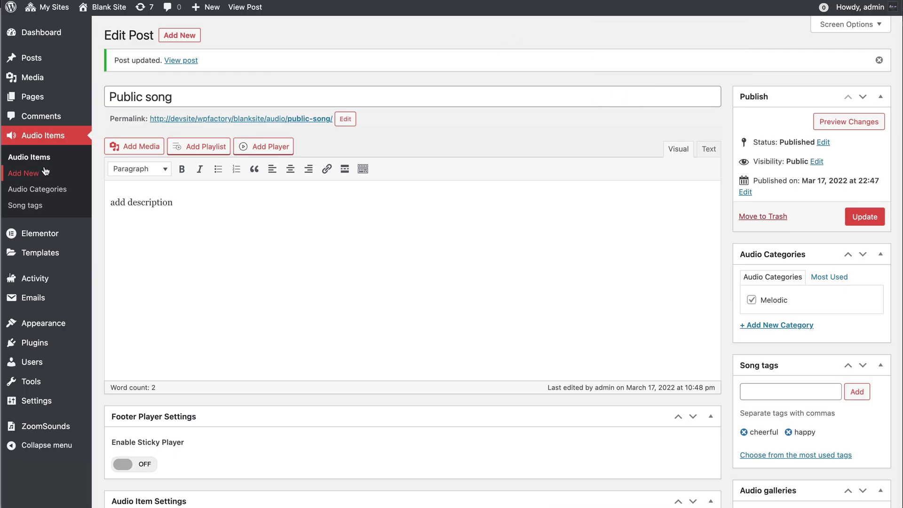
Start a new audio item and title it ADG3
left_click(23, 173)
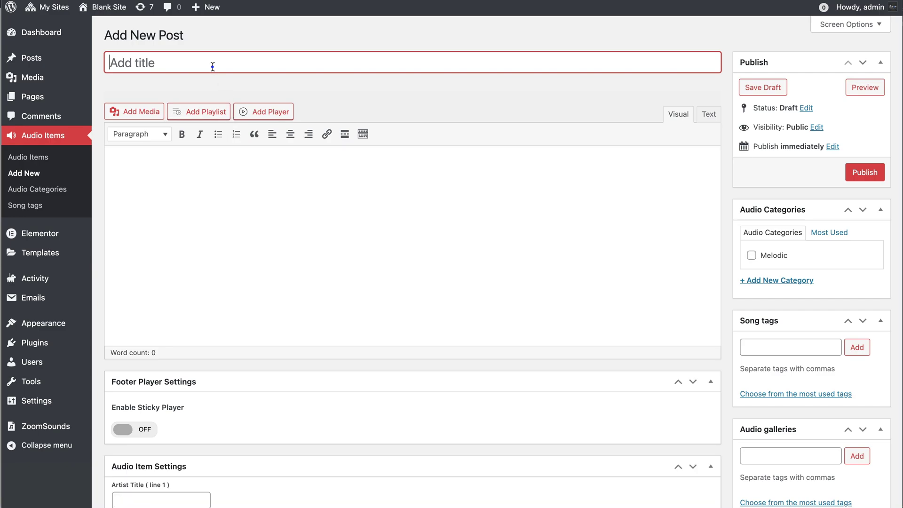
type("ADG3")
scroll(611, 436, "down", 7)
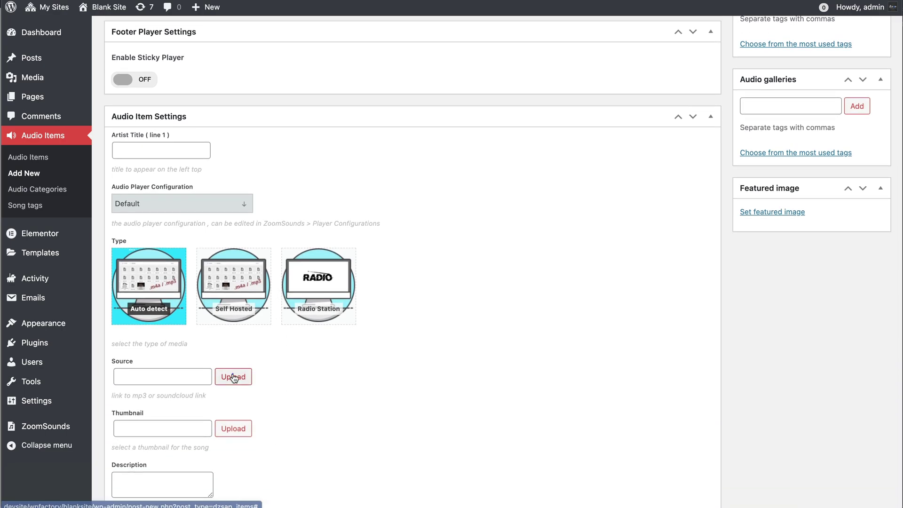
Set watermark.wav as the audio source and publish the item
left_click(233, 375)
left_click(49, 180)
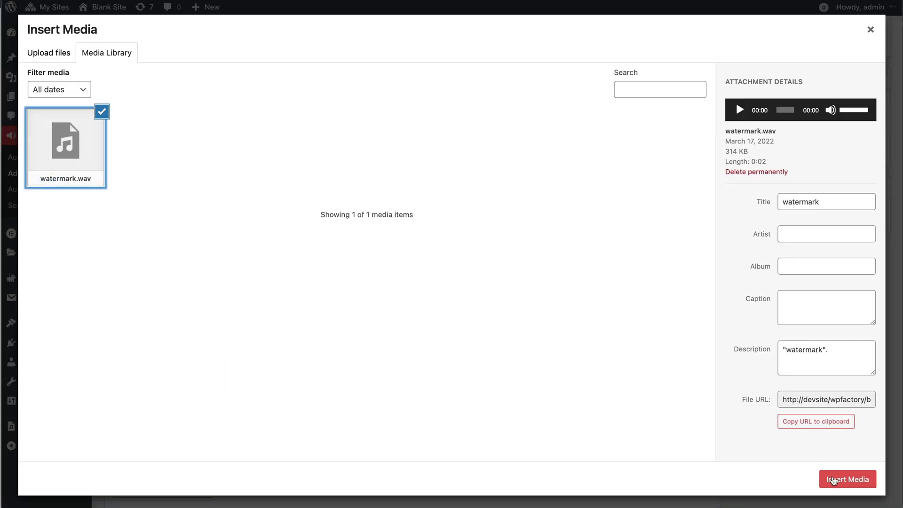
left_click(842, 479)
scroll(535, 306, "down", 10)
scroll(519, 296, "down", 4)
scroll(517, 292, "up", 20)
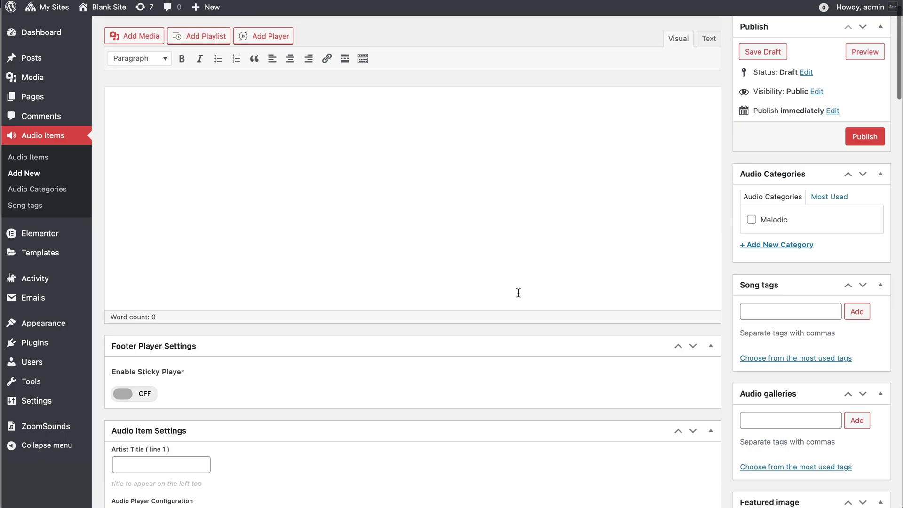
left_click(872, 174)
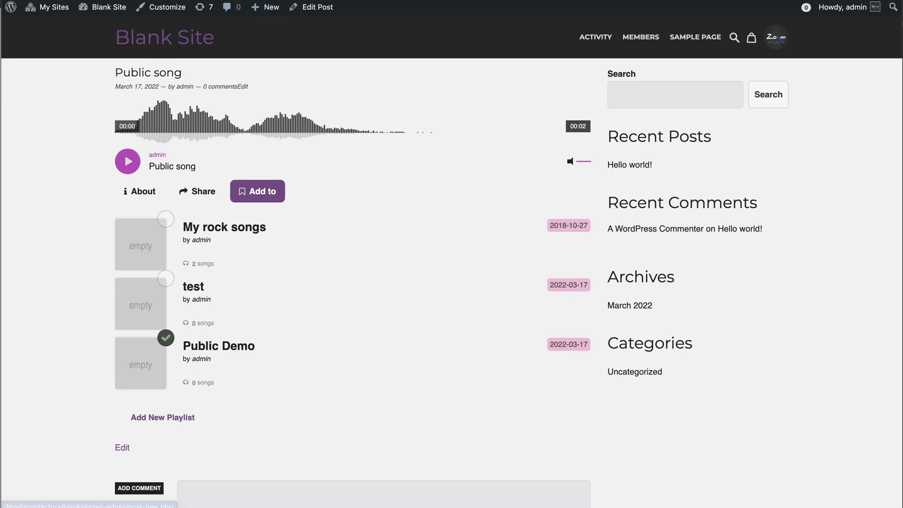
Load the /audio/ archive, confirm Public song is in Public Demo, then return to the listing
key("super+l")
key("BackSpace")
key("BackSpace")
key("BackSpace")
key("BackSpace")
key("BackSpace")
key("BackSpace")
key("BackSpace")
key("BackSpace")
key("BackSpace")
key("BackSpace")
key("BackSpace")
key("BackSpace")
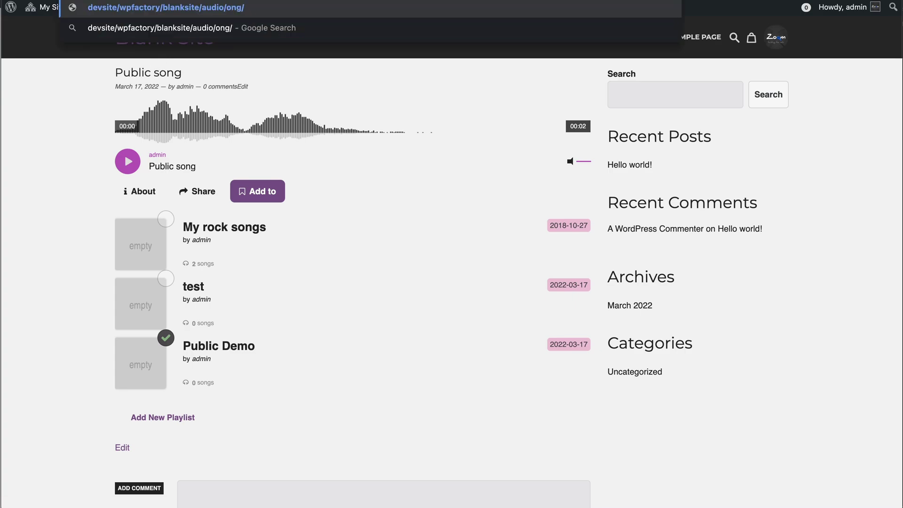
key("Return")
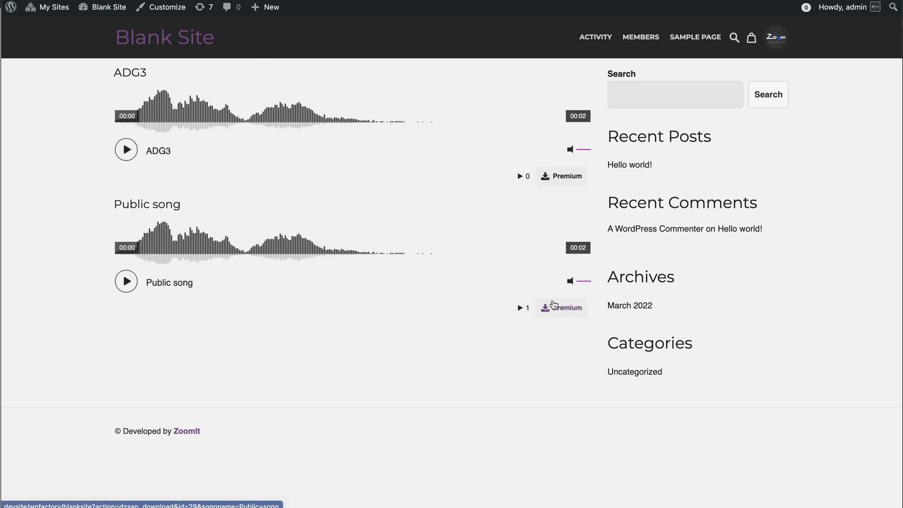
left_click(150, 203)
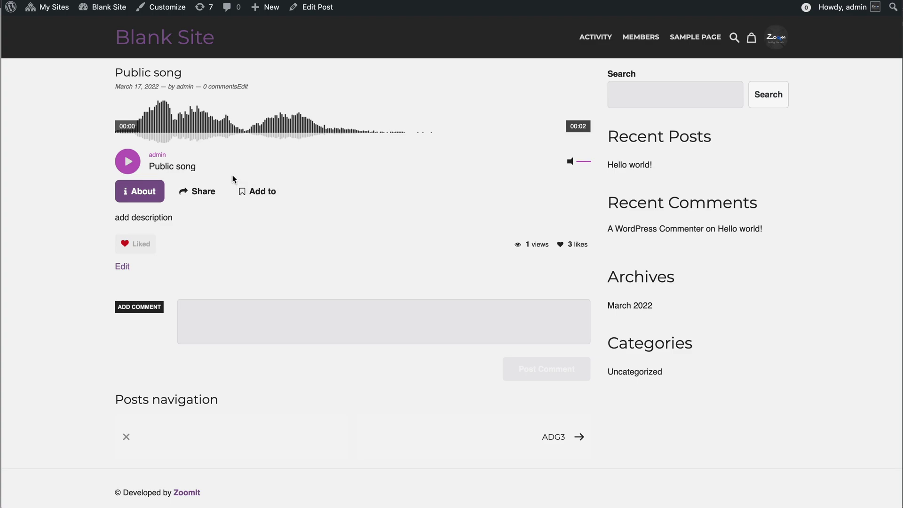
left_click(261, 193)
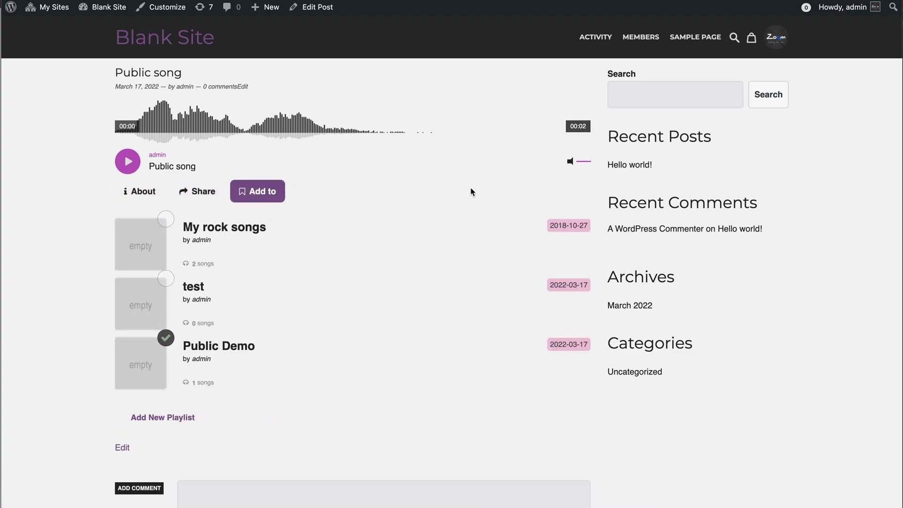
key("alt+Left")
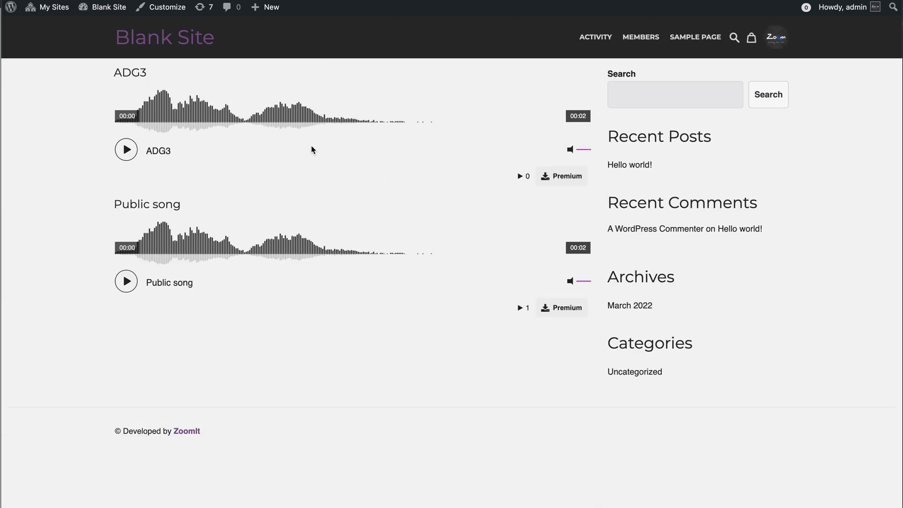
Open ADG3's page and tick Public Demo, so the playlist shows 2 songs
left_click(140, 73)
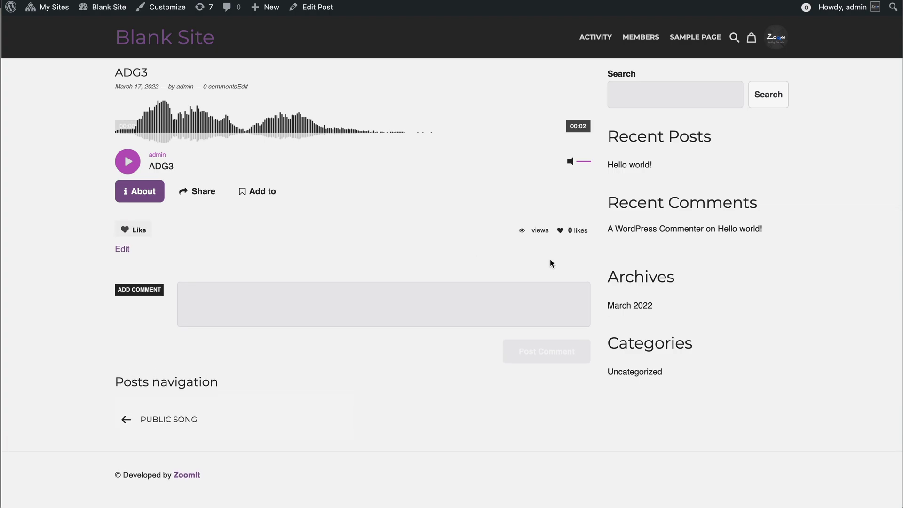
left_click(258, 191)
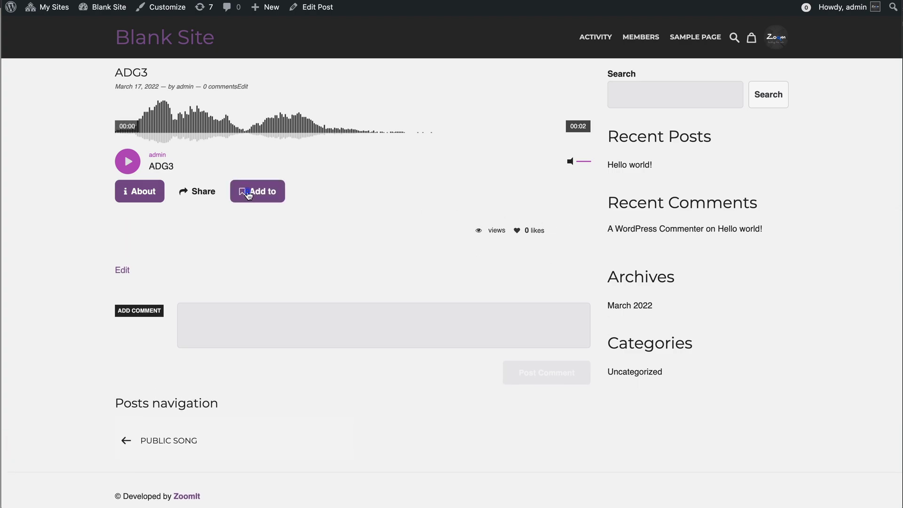
left_click(146, 366)
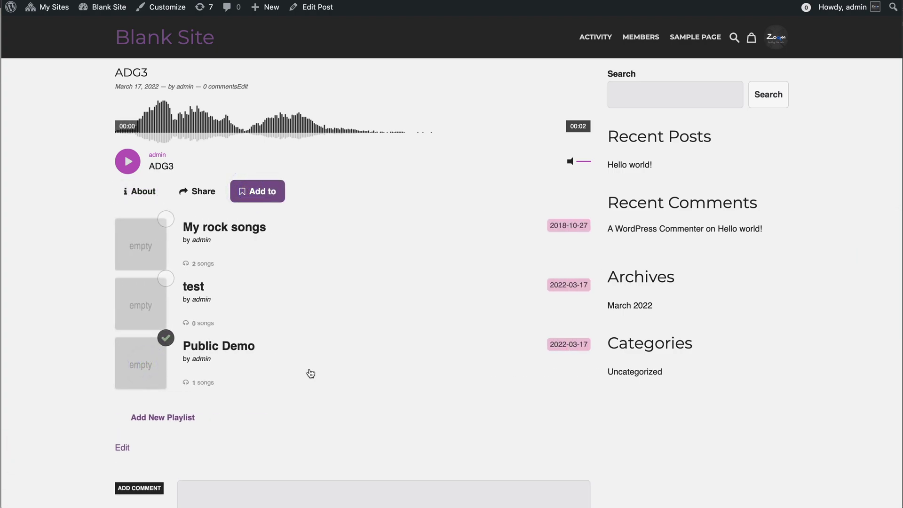
left_click(263, 191)
left_click(140, 191)
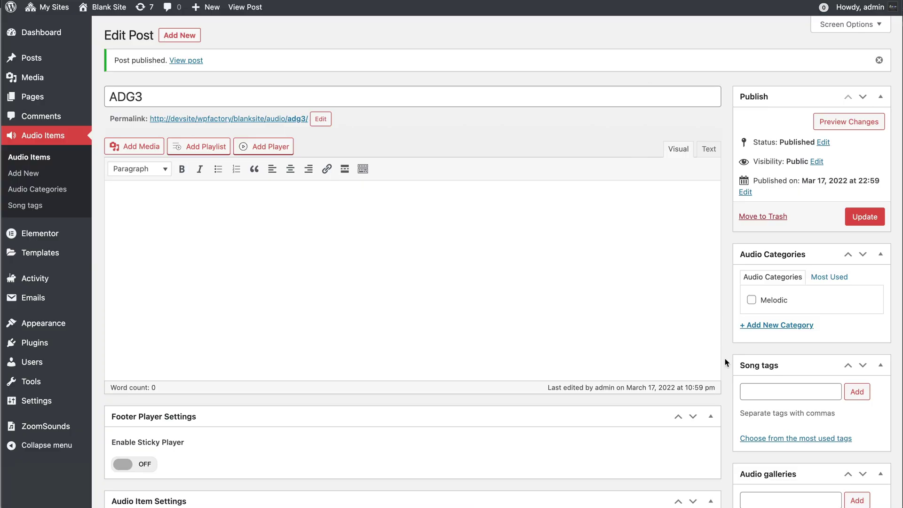
Upload Fotolia_7454908_Subscription_L.jpg from the 300 folder as ADG3's featured image
scroll(726, 362, "down", 4)
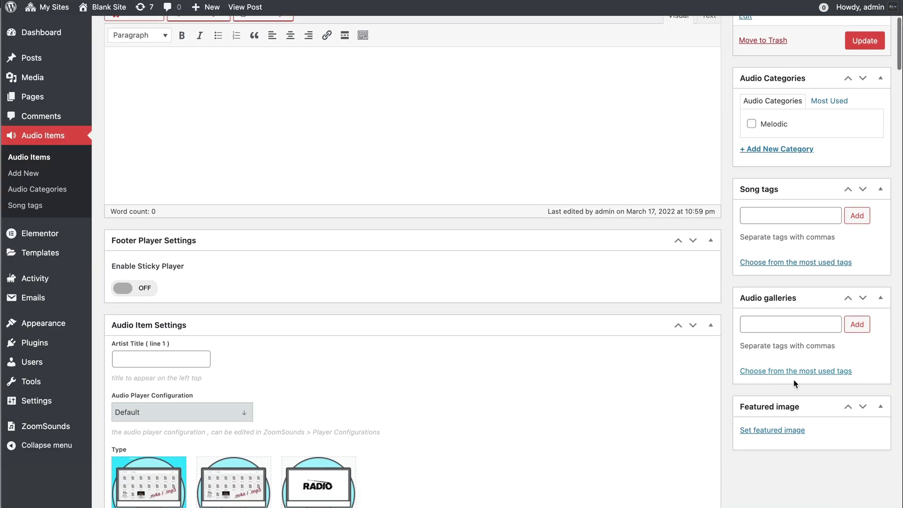
left_click(794, 430)
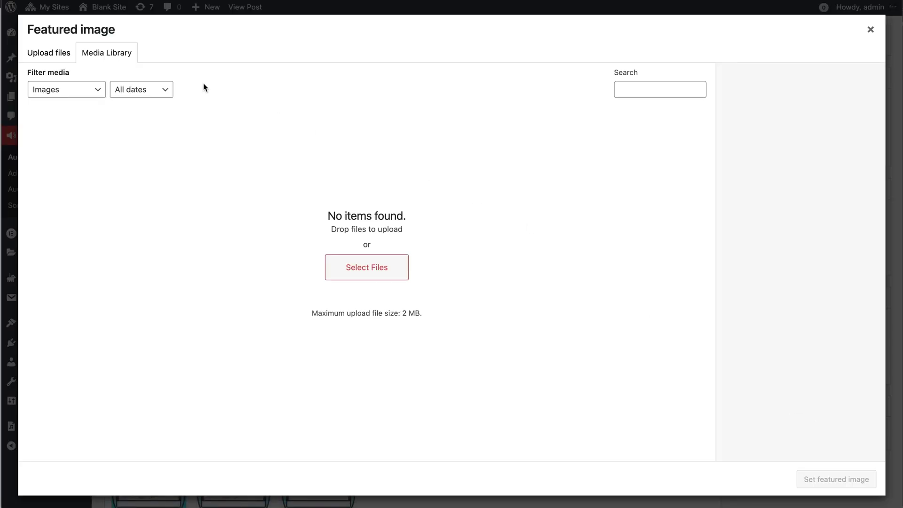
left_click(340, 268)
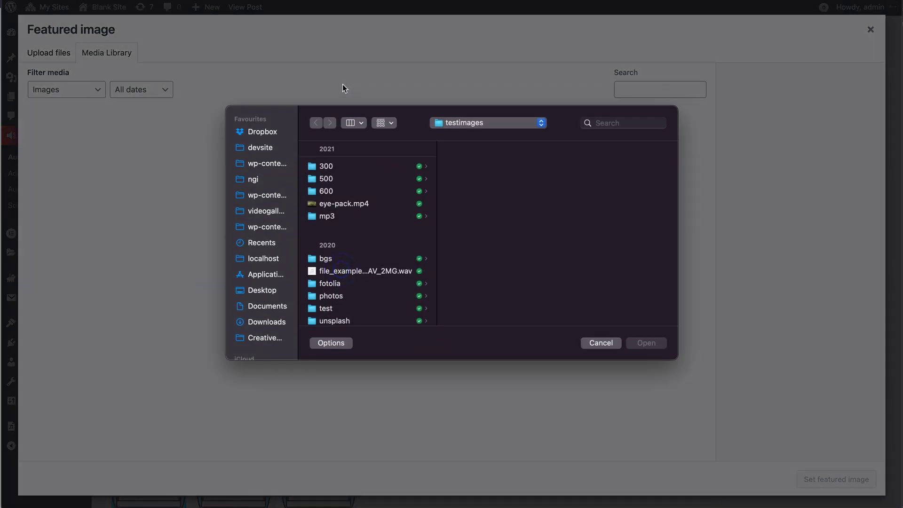
left_click(334, 179)
left_click(355, 167)
left_click(486, 188)
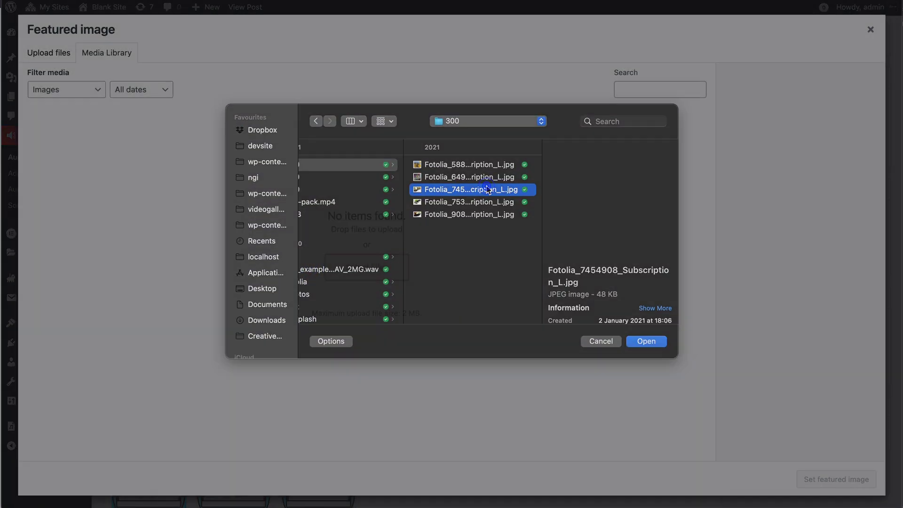
double_click(486, 187)
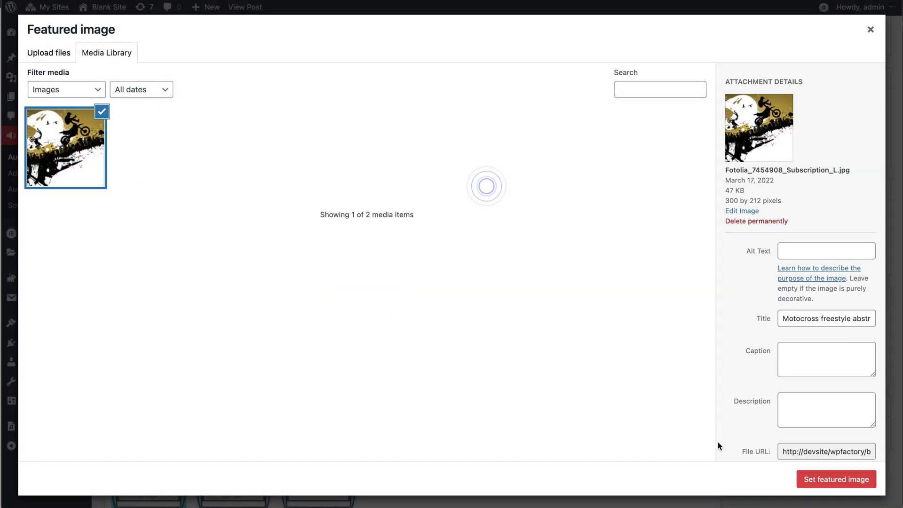
left_click(808, 480)
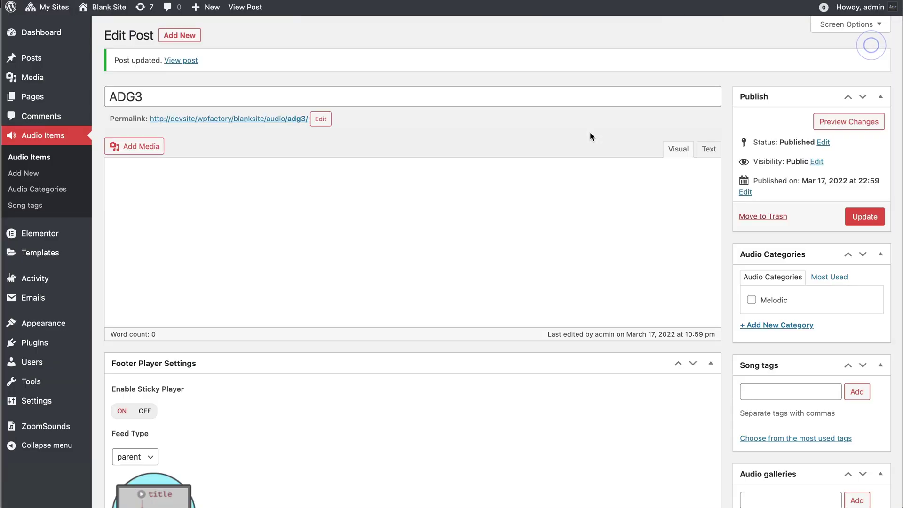
Upload Fotolia_5880994_Subscription_L.jpg as Public song's featured image and update the post
left_click(57, 158)
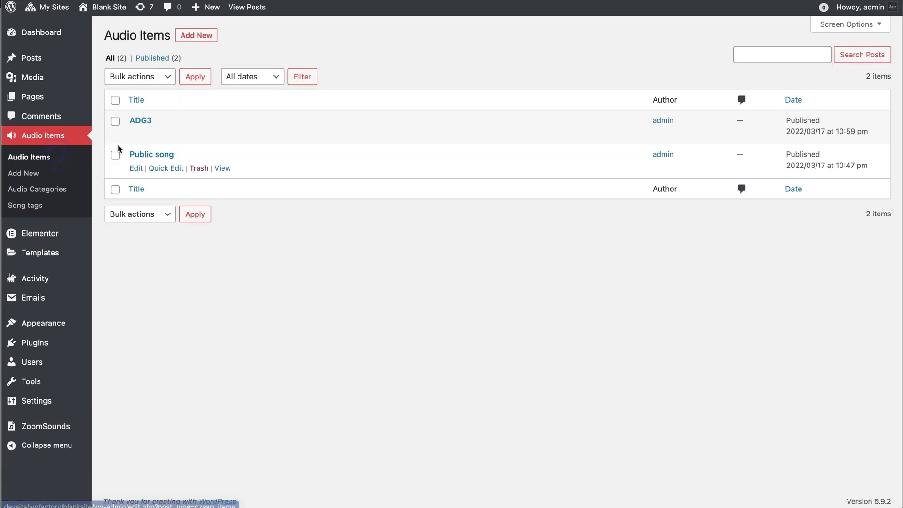
left_click(135, 167)
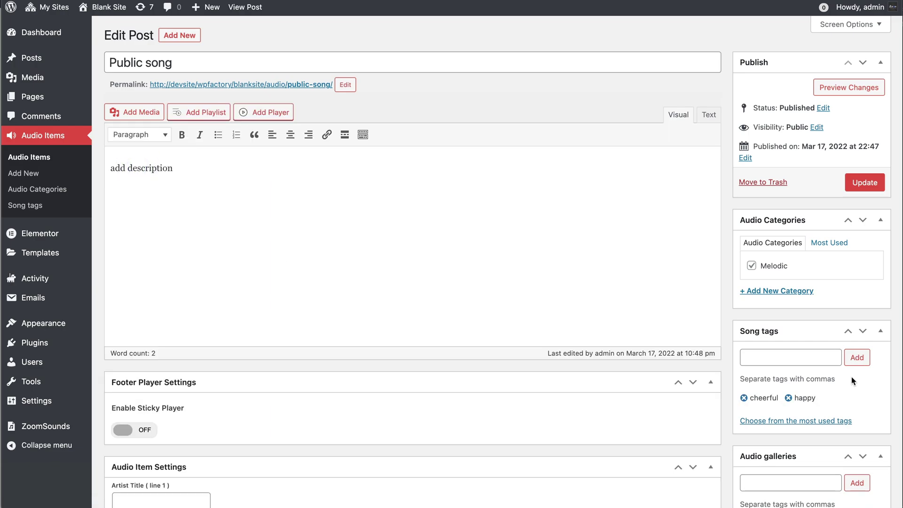
scroll(830, 442, "down", 5)
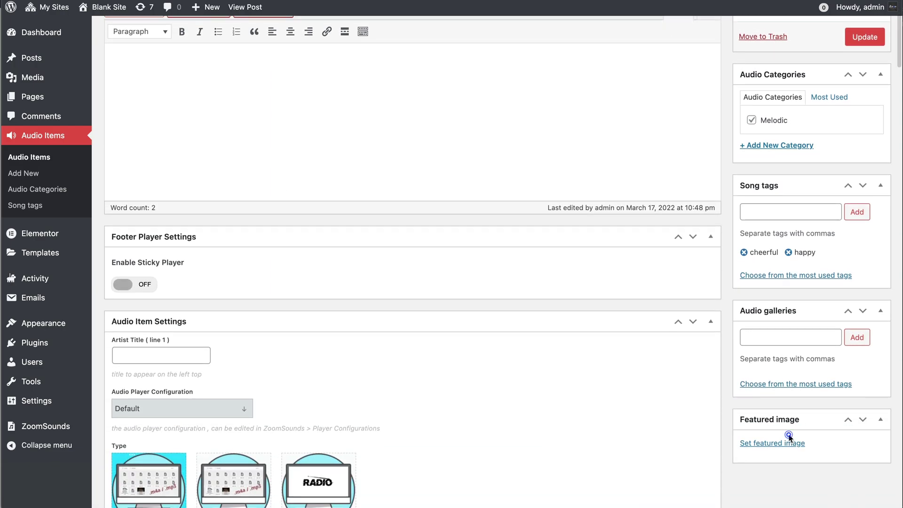
left_click(772, 443)
left_click(50, 53)
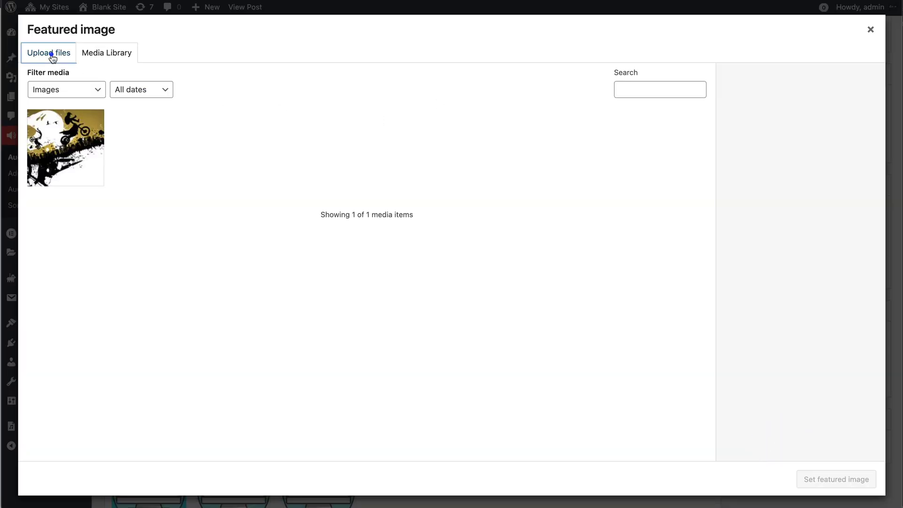
left_click(470, 247)
left_click(389, 166)
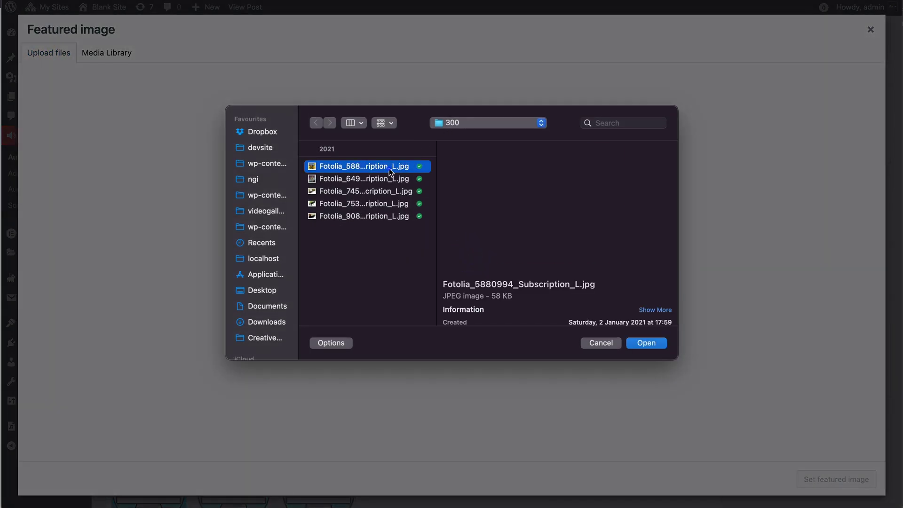
left_click(651, 344)
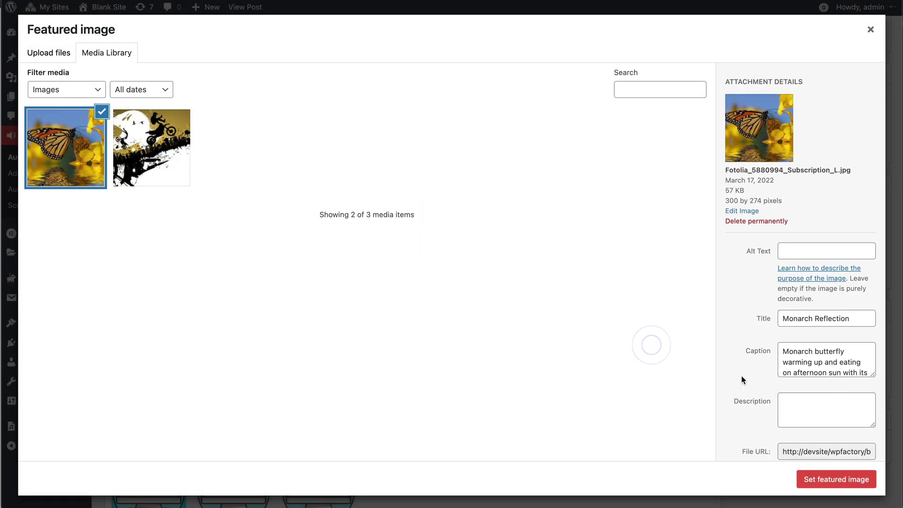
left_click(806, 478)
left_click(864, 37)
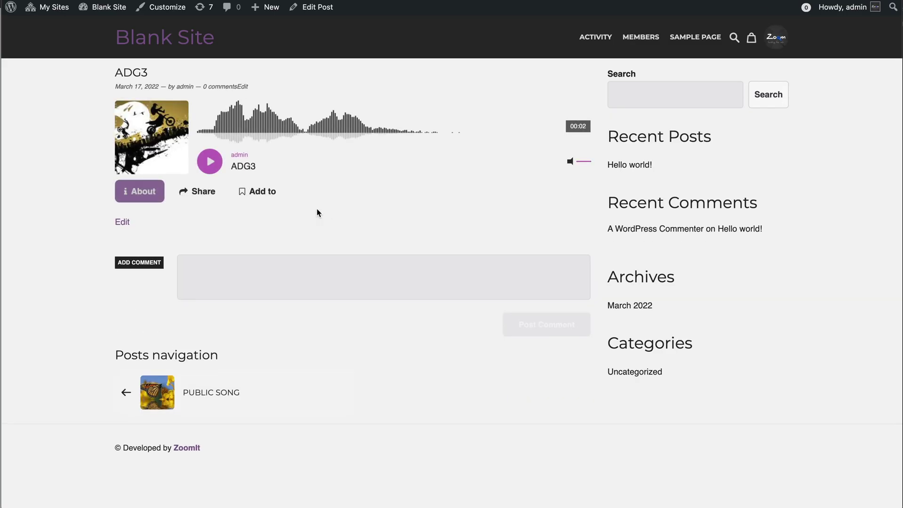
Confirm on ADG3 that Public Demo holds 2 songs, then go back to the profile Playlists page
left_click(257, 192)
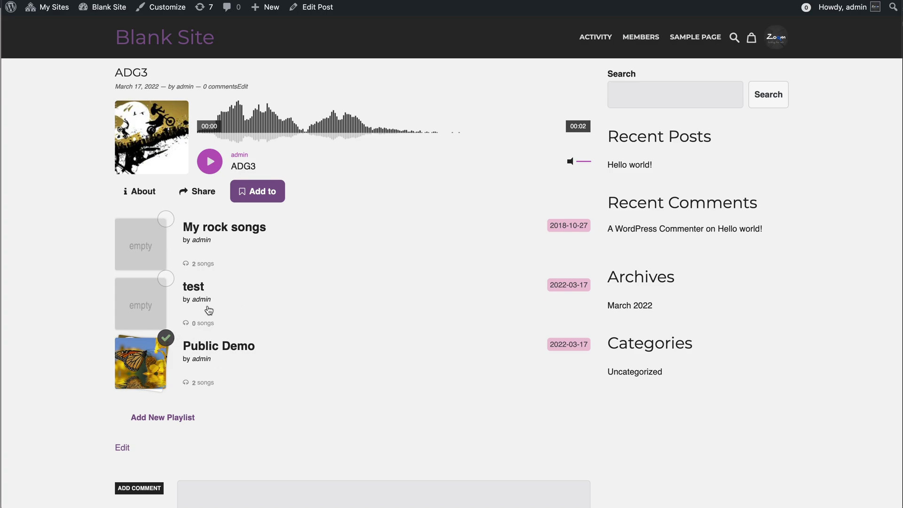
left_click(150, 199)
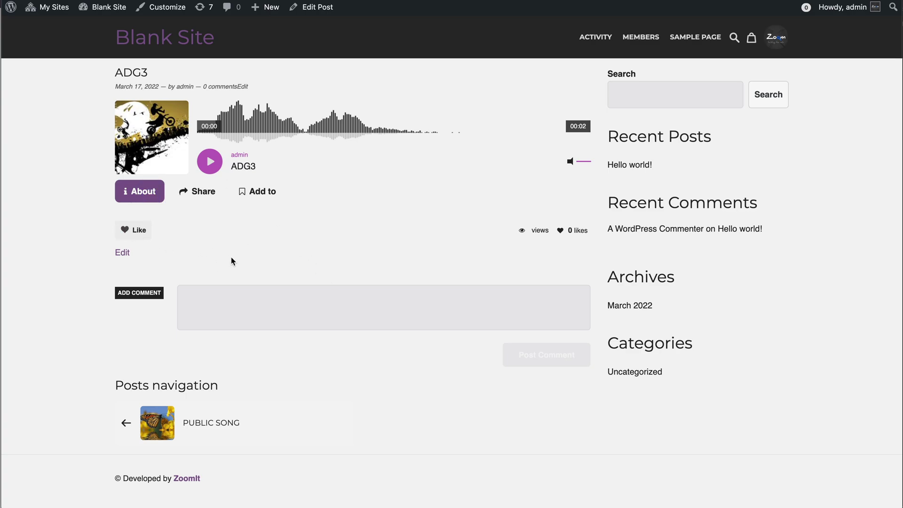
key("alt+Left")
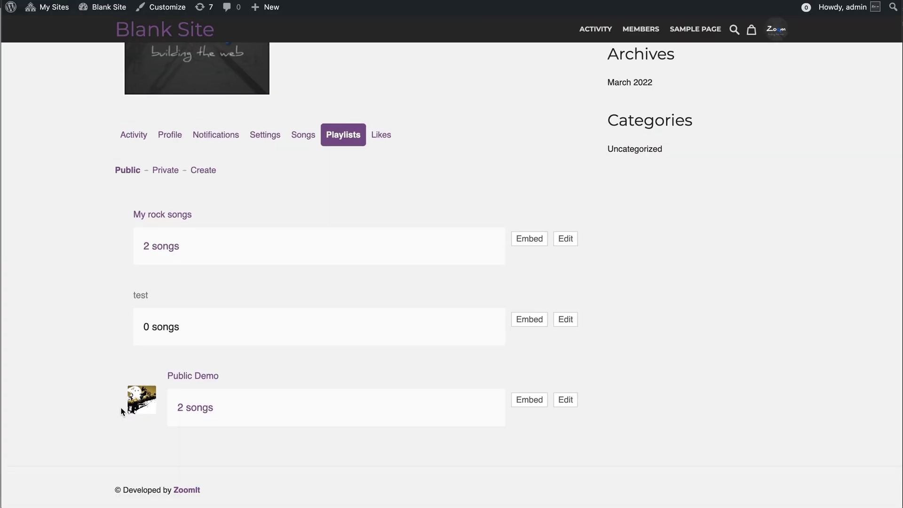
Open Public Demo from the Playlists tab to reach Public song's page
left_click(197, 375)
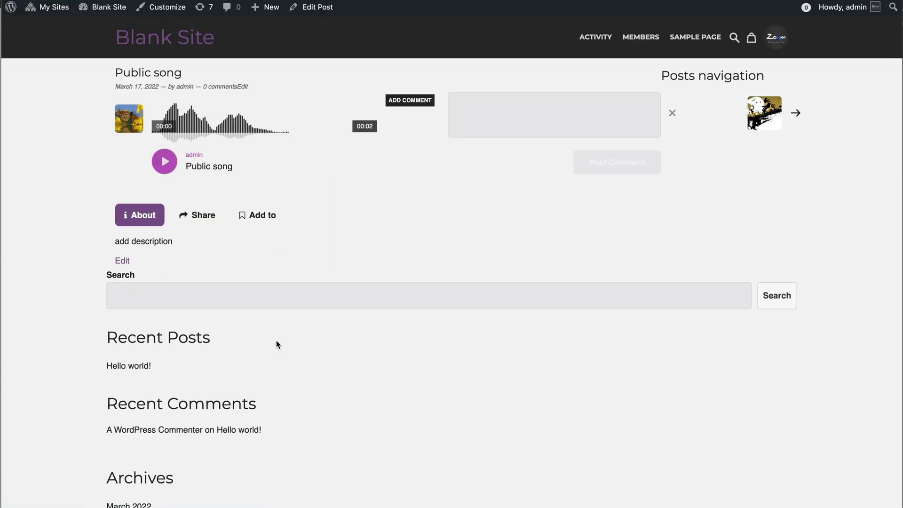
scroll(651, 244, "down", 2)
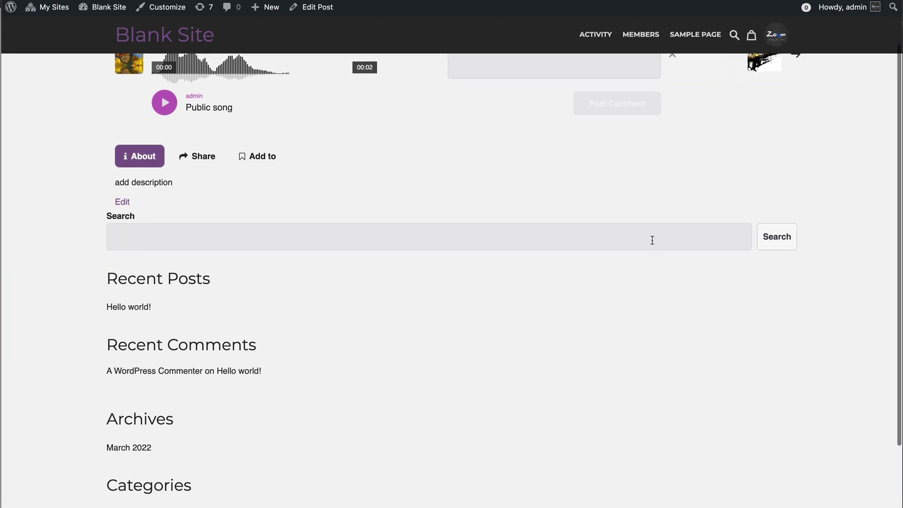
scroll(652, 244, "up", 2)
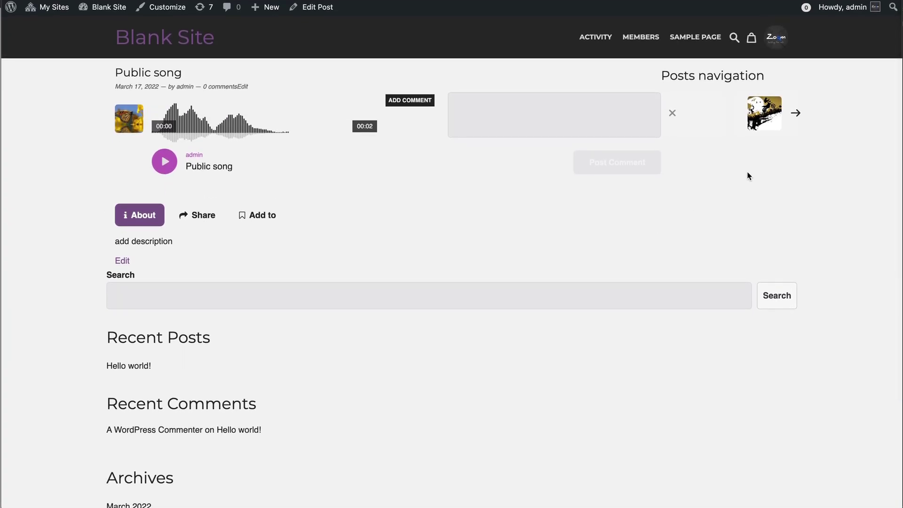